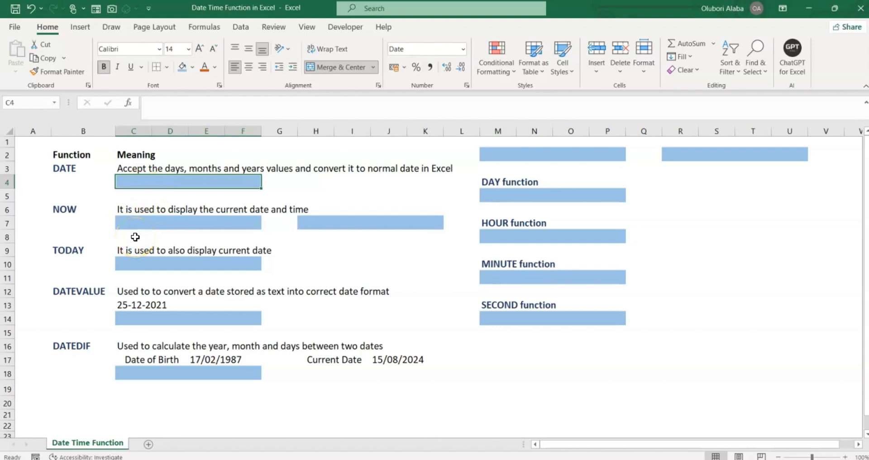
# Step: Enter the formula =DATE(2024,05,02) in cell C4 under the DATE description
pyautogui.write('=D')
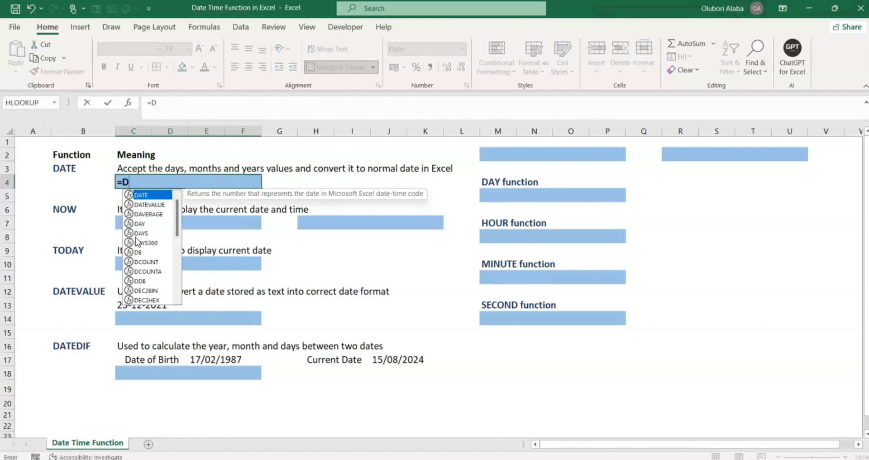
pyautogui.write('ATE')
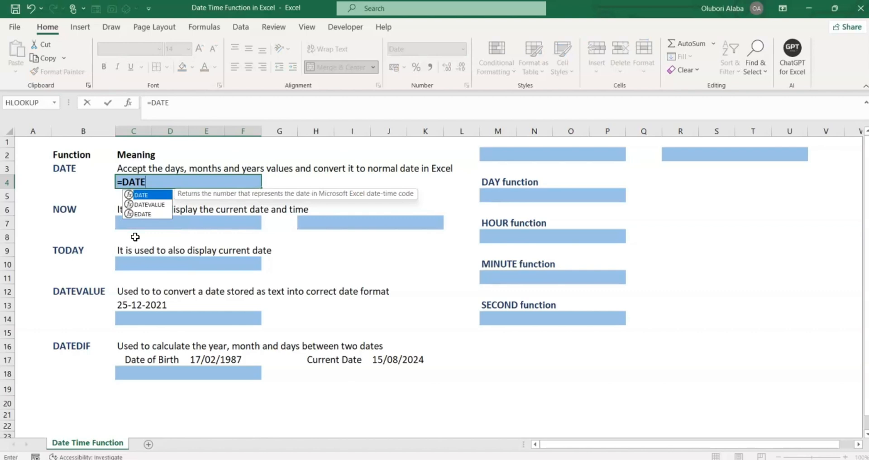
pyautogui.write('(')
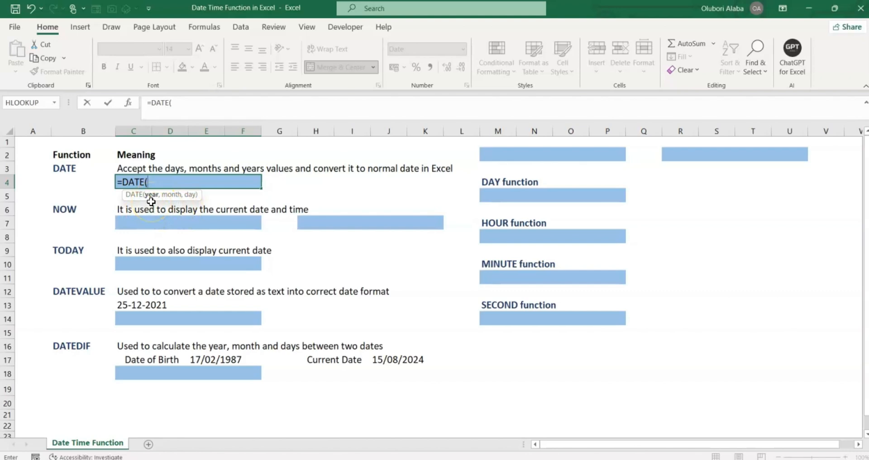
pyautogui.write('2024,')
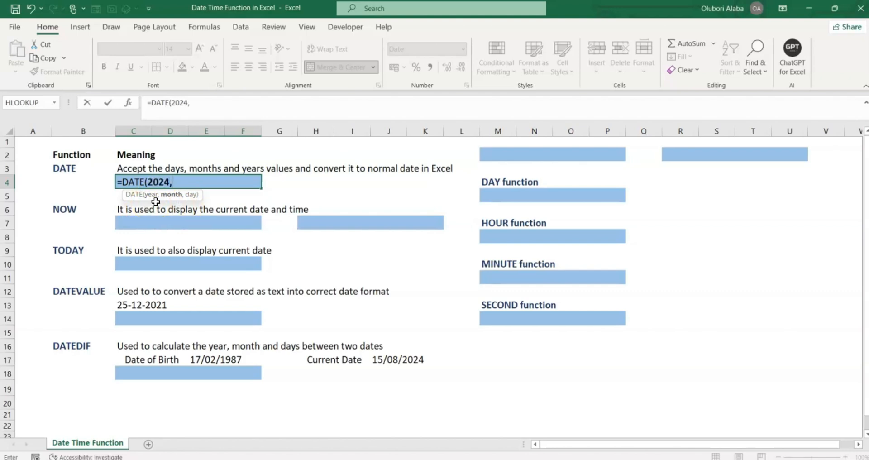
pyautogui.write('05,02')
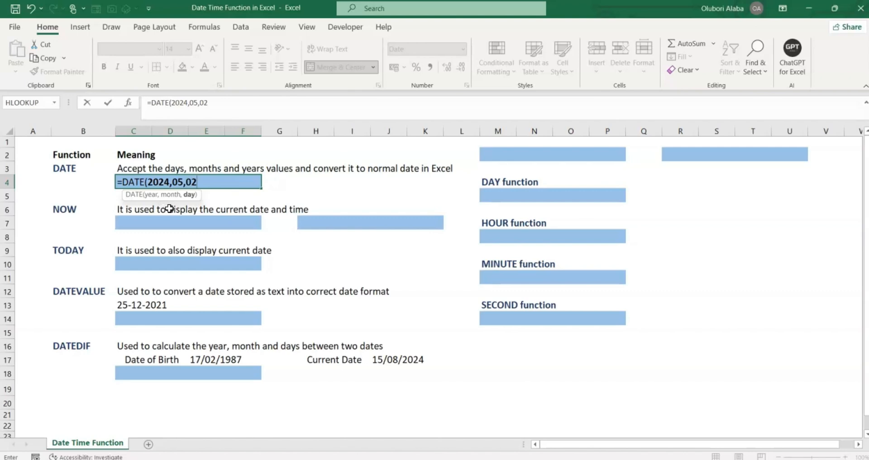
pyautogui.press('Return')
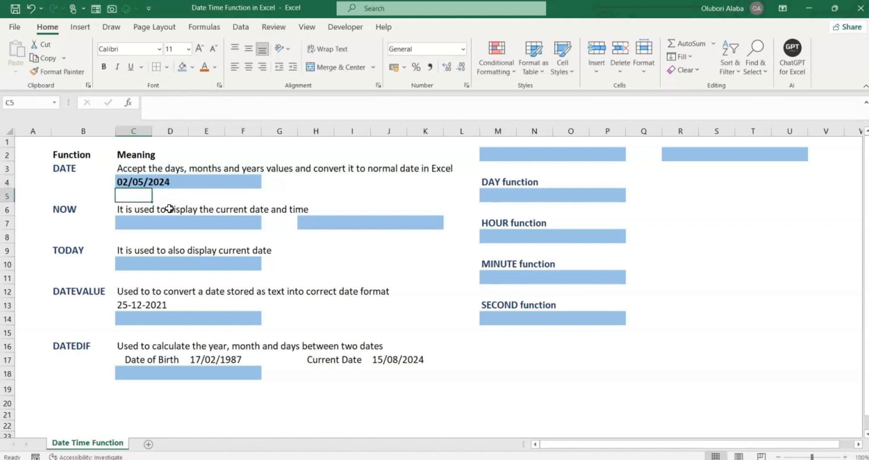
# Step: Format the DATE result in cell C4 as Long Date
pyautogui.click(135, 179)
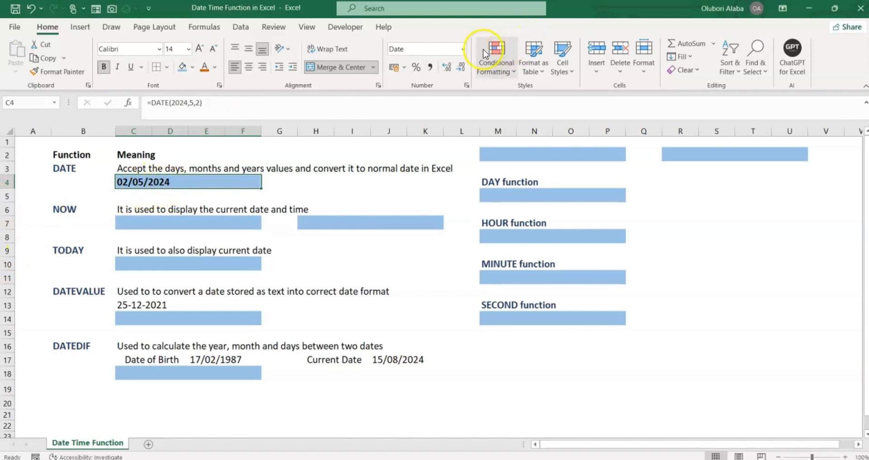
pyautogui.click(462, 49)
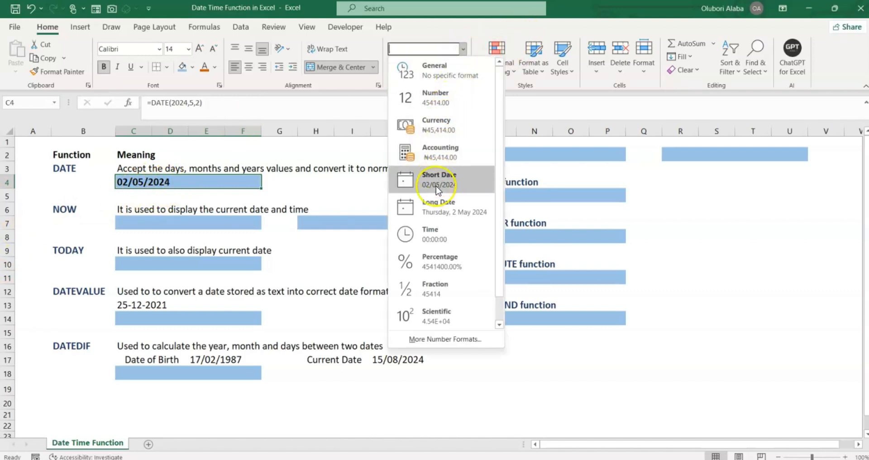
pyautogui.click(436, 206)
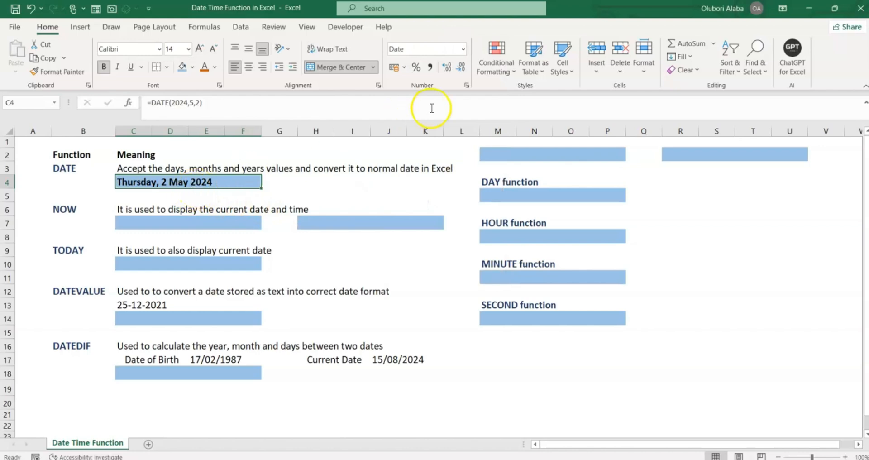
# Step: Review the custom number format codes offered for cell C4, leaving its format as is
pyautogui.click(463, 48)
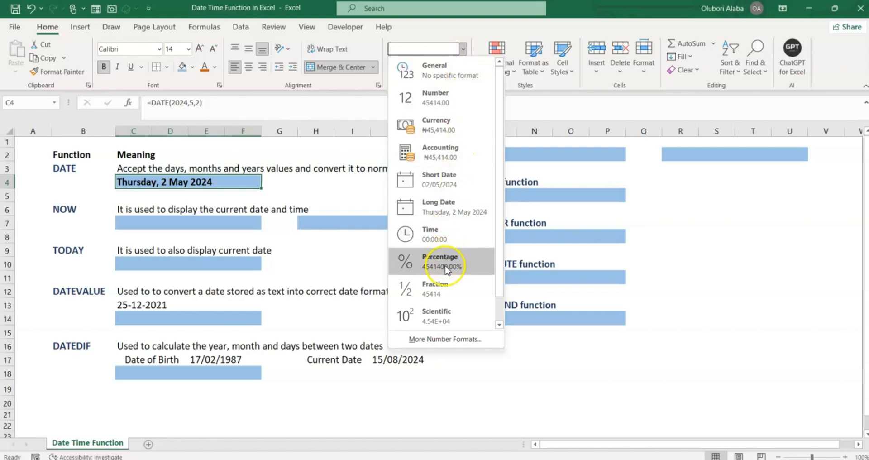
pyautogui.click(441, 341)
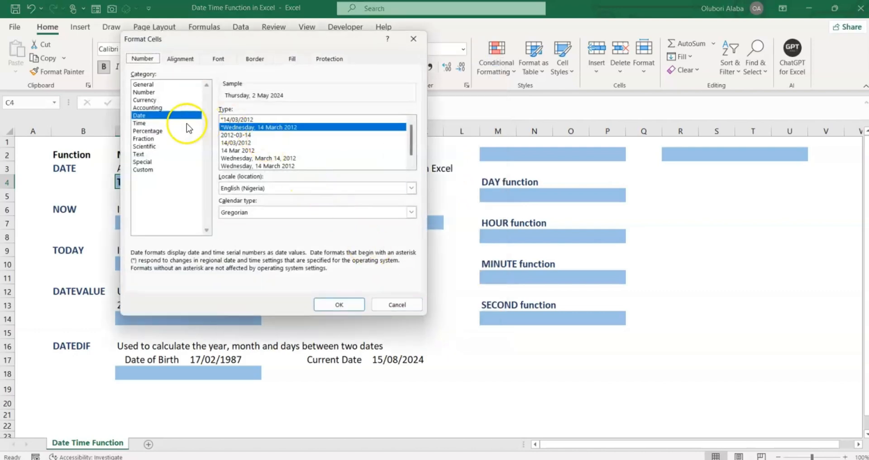
pyautogui.click(151, 170)
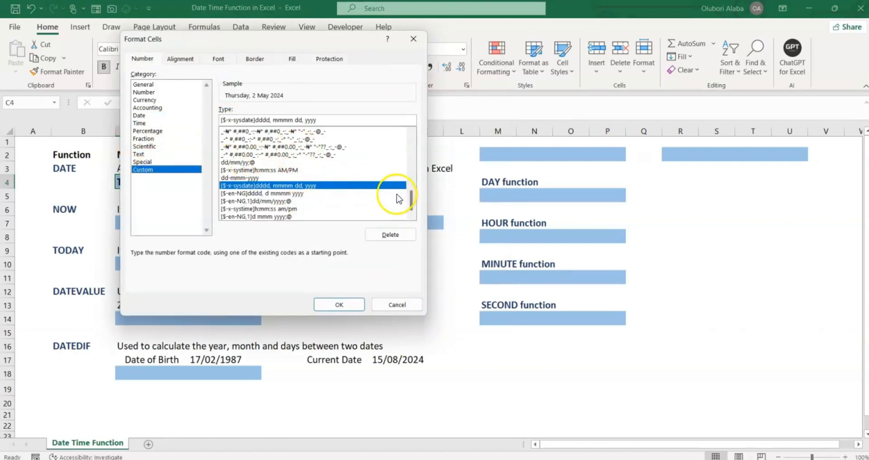
pyautogui.moveTo(411, 208); pyautogui.dragTo(421, 145)
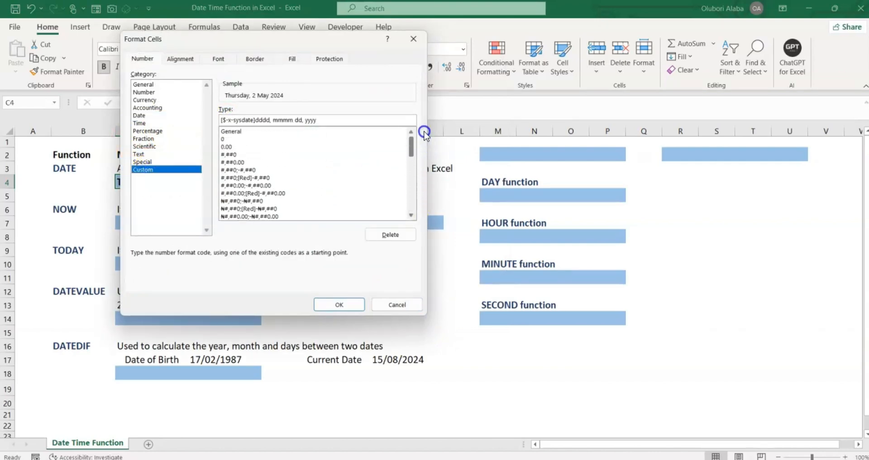
pyautogui.click(413, 39)
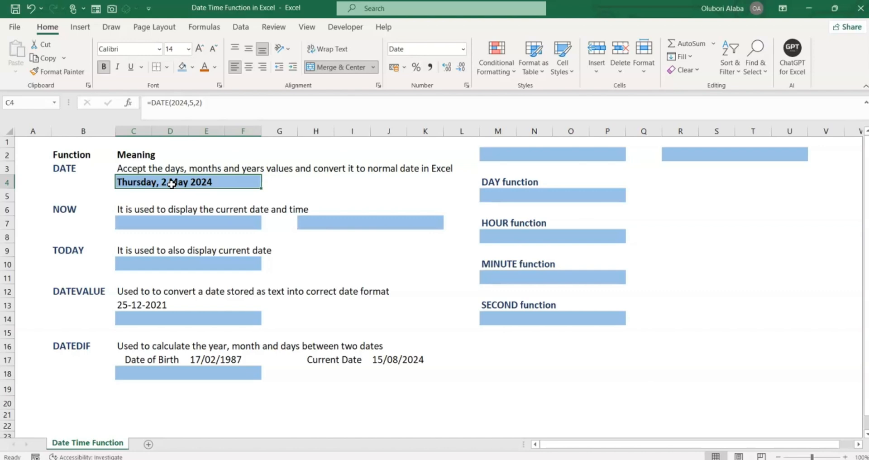
# Step: Enter the formula =NOW() in the date-formatted cell C7 under the NOW description
pyautogui.click(67, 212)
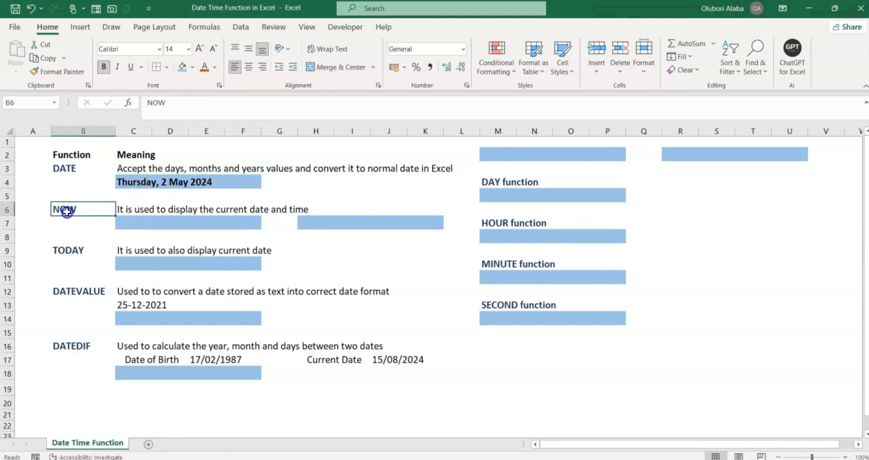
pyautogui.click(173, 224)
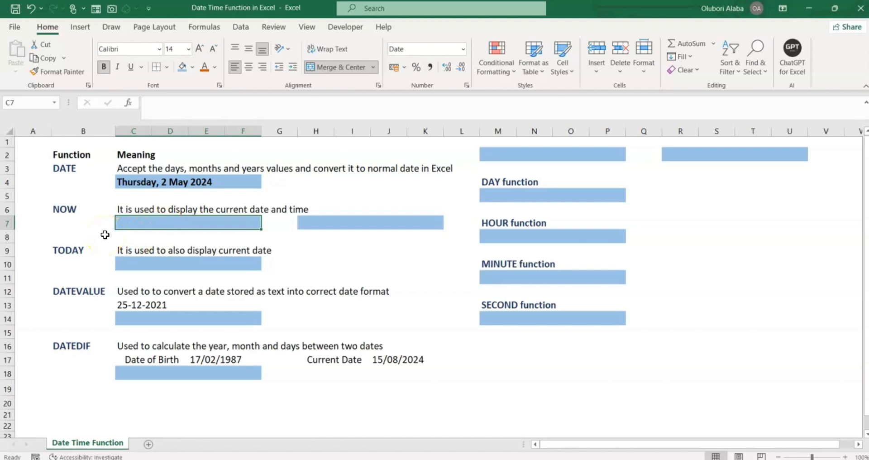
pyautogui.write('=NO')
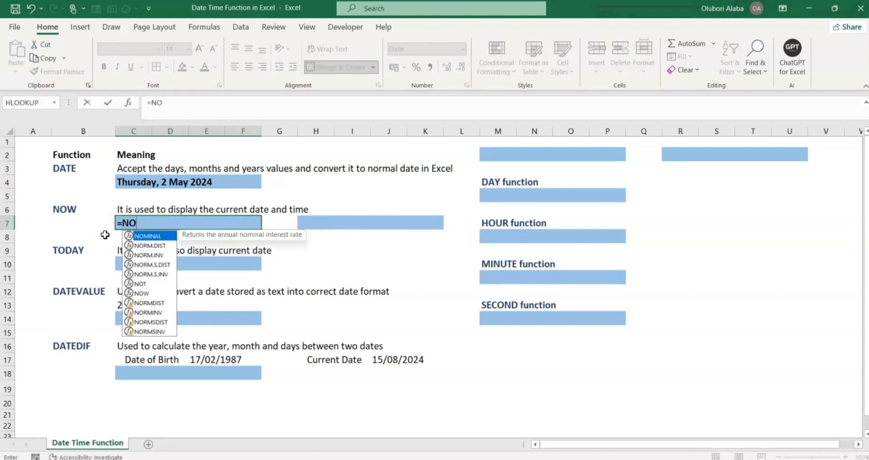
pyautogui.write('W(')
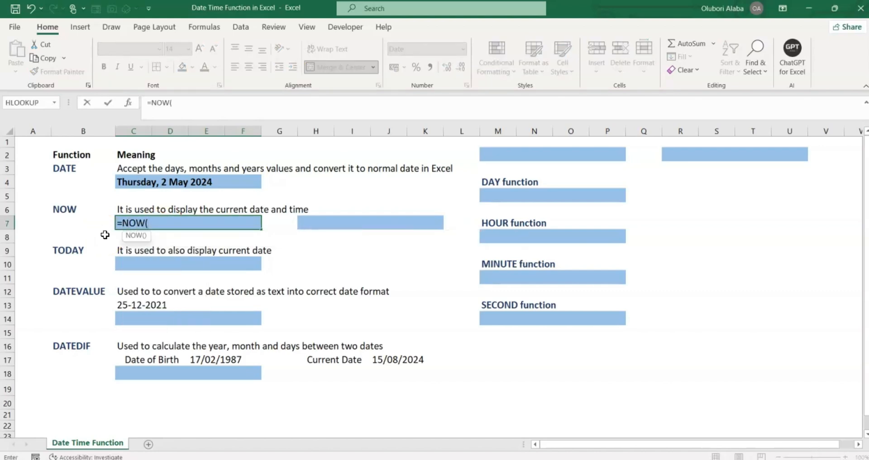
pyautogui.write(')')
pyautogui.press('Return')
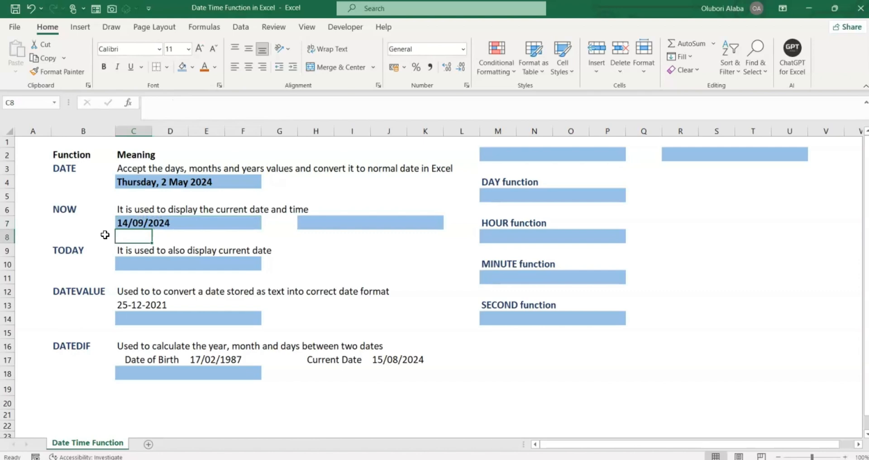
pyautogui.click(163, 222)
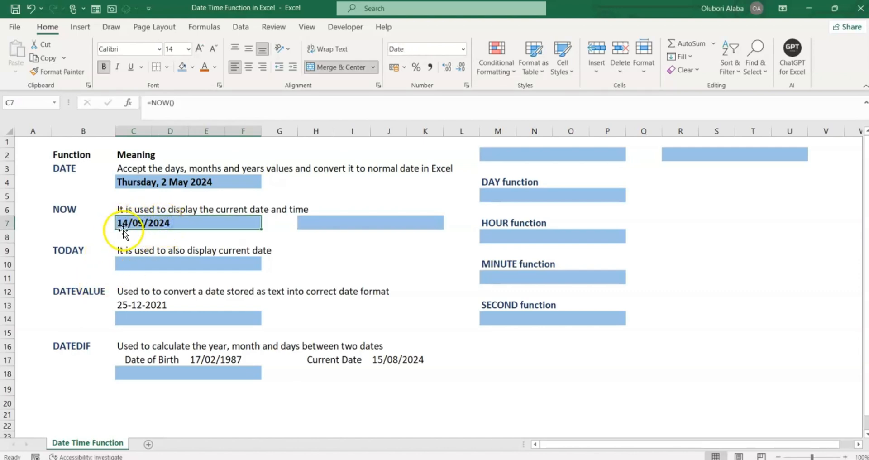
# Step: Enter the NOW formula without arguments in the time-formatted cell H7
pyautogui.click(327, 222)
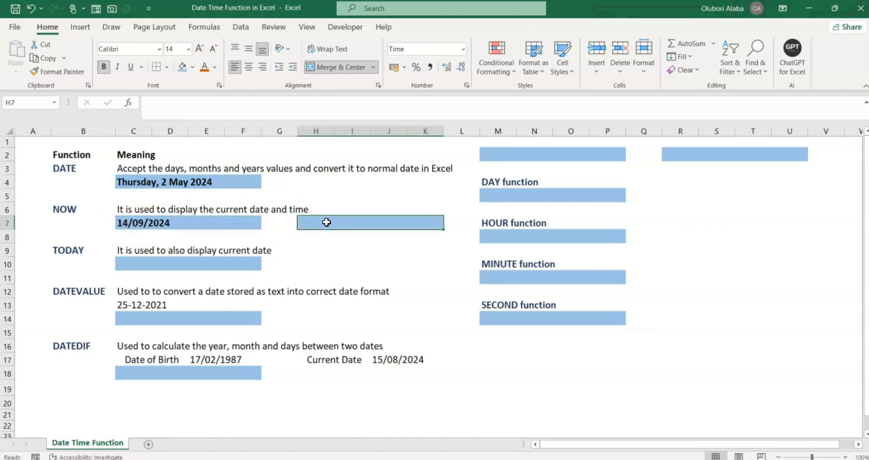
pyautogui.write('=NOW')
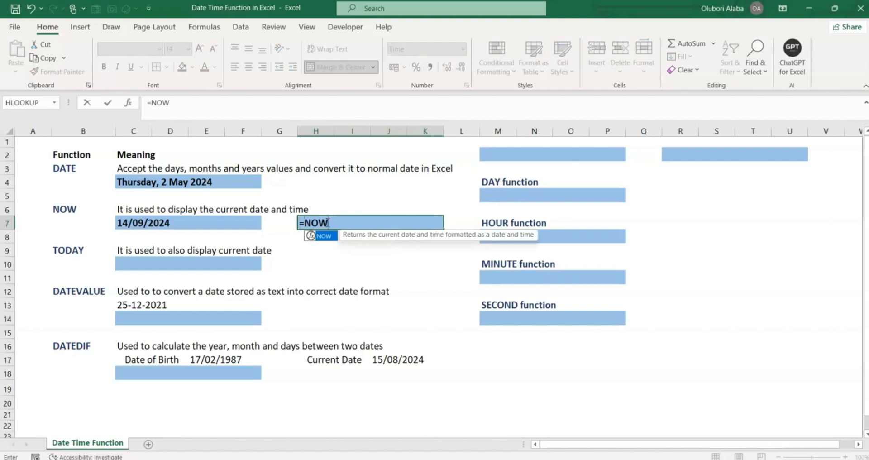
pyautogui.write('(')
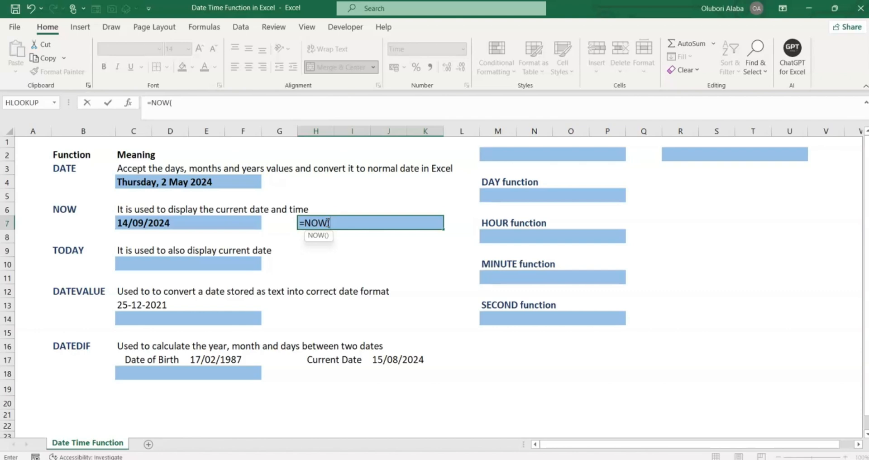
pyautogui.press('Return')
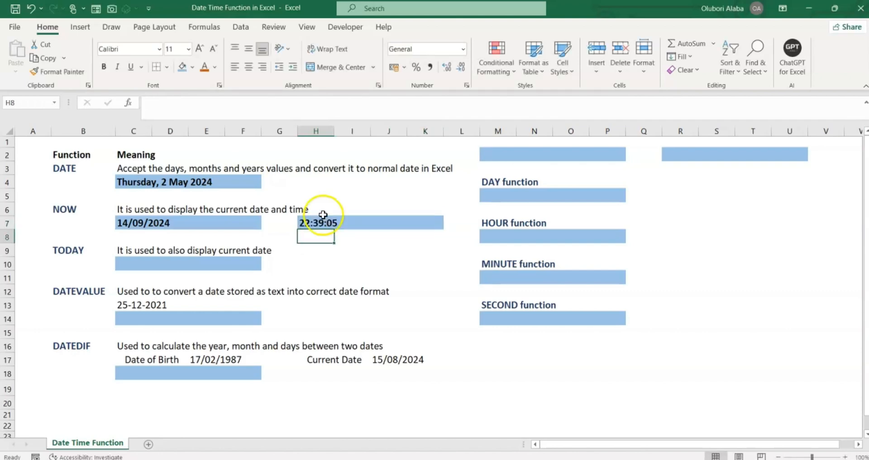
# Step: Compare the NOW cells C7 and H7 and review the number formats available for H7
pyautogui.click(309, 223)
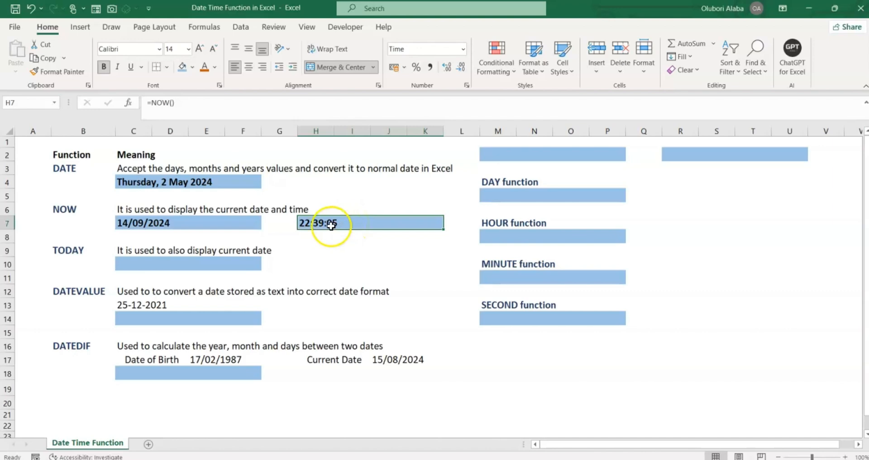
pyautogui.click(171, 224)
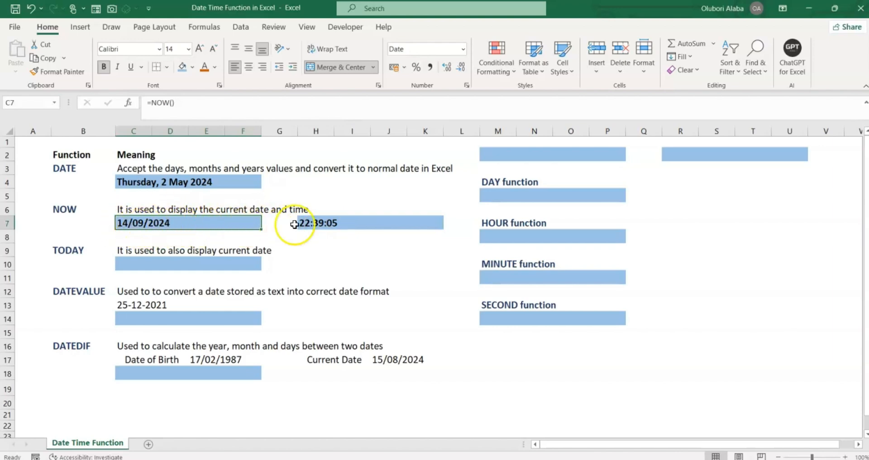
pyautogui.click(313, 226)
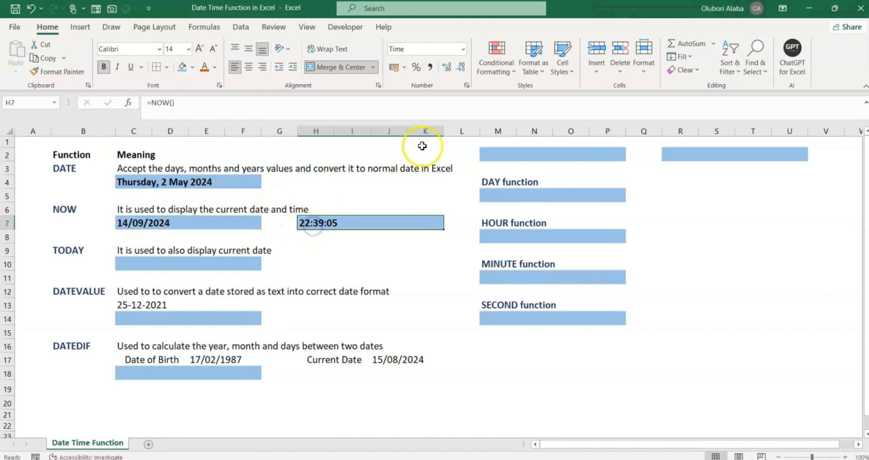
pyautogui.click(462, 50)
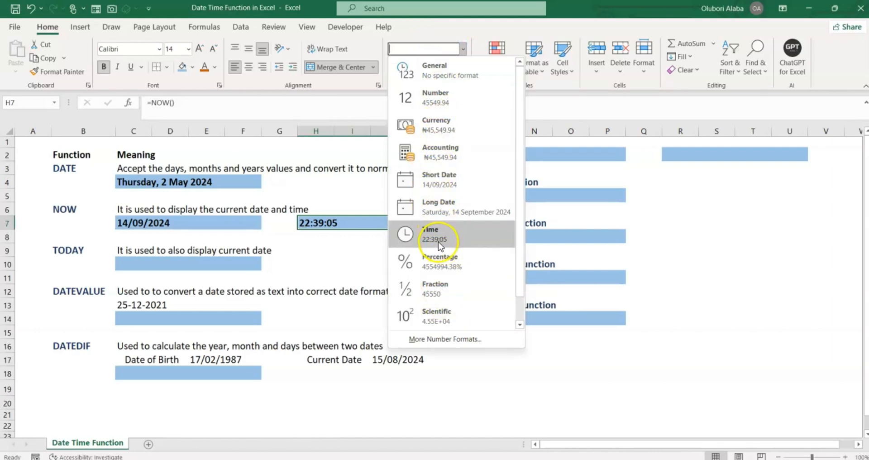
pyautogui.click(335, 201)
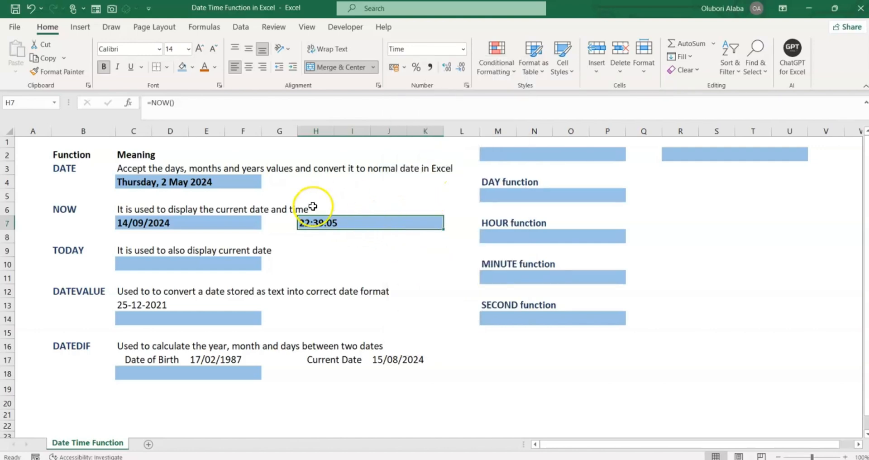
# Step: Enter the formula =TODAY() in cell C10 under the TODAY description
pyautogui.click(196, 262)
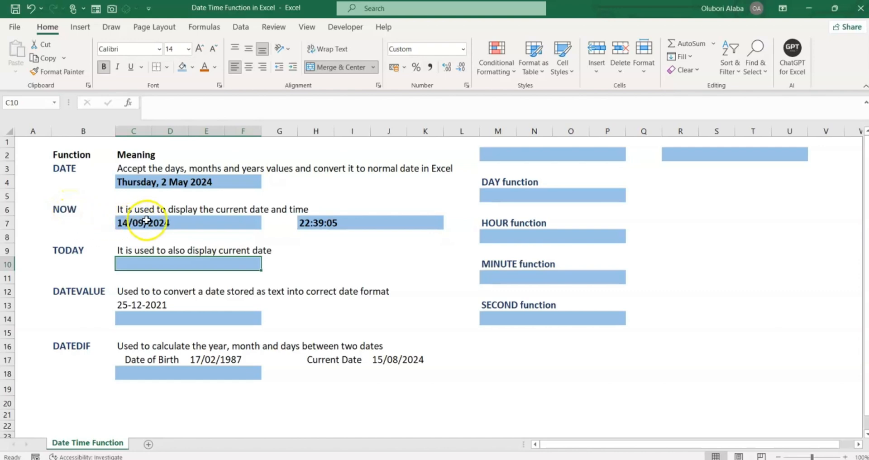
pyautogui.click(144, 262)
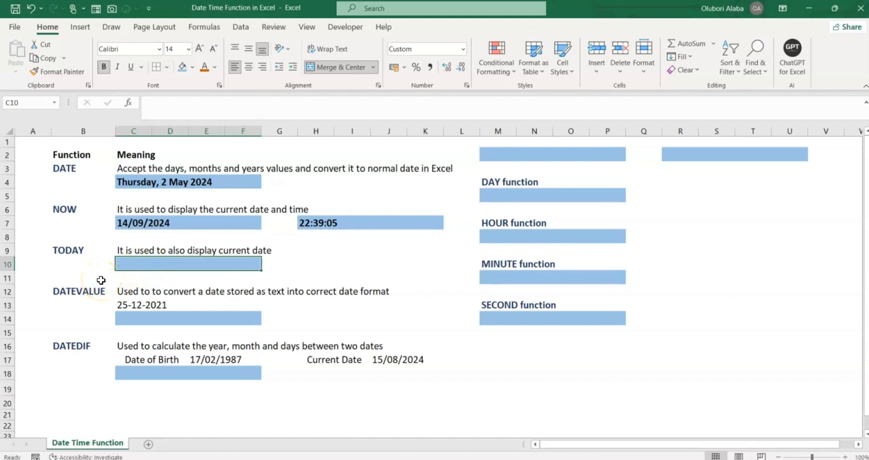
pyautogui.write('=TO')
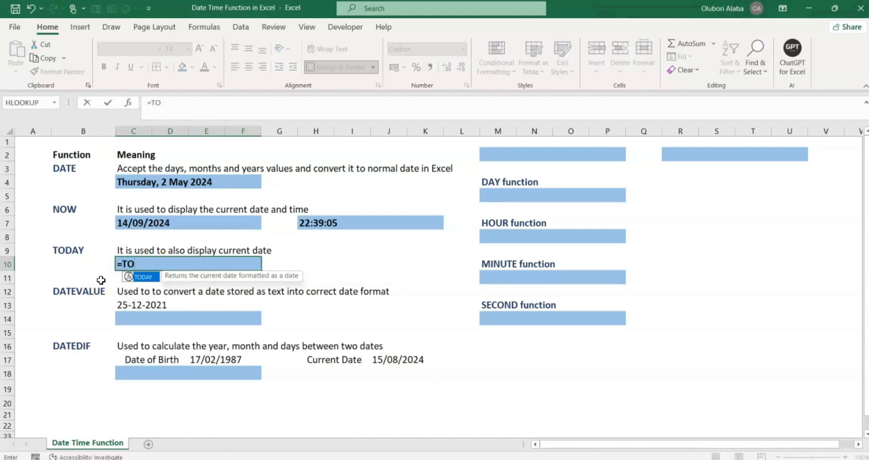
pyautogui.write('DAY(')
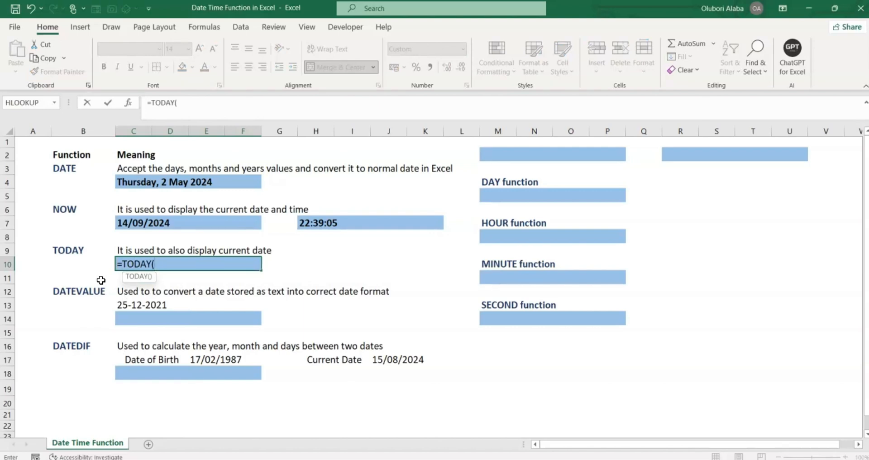
pyautogui.write(')')
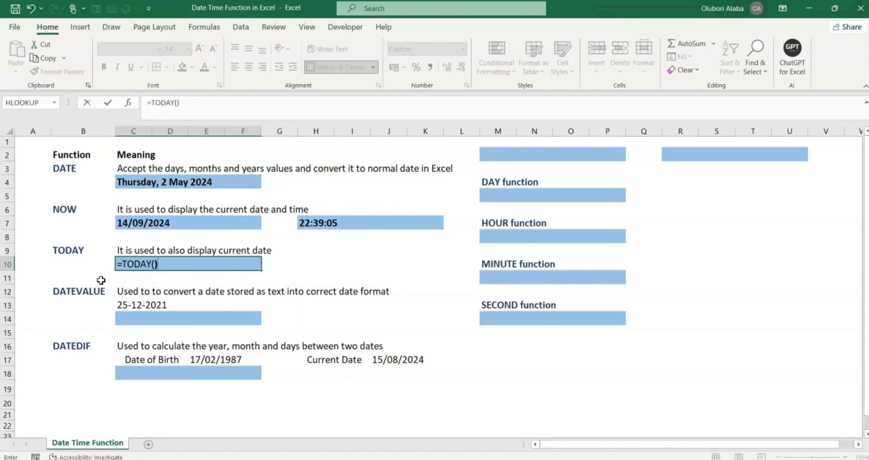
pyautogui.press('Return')
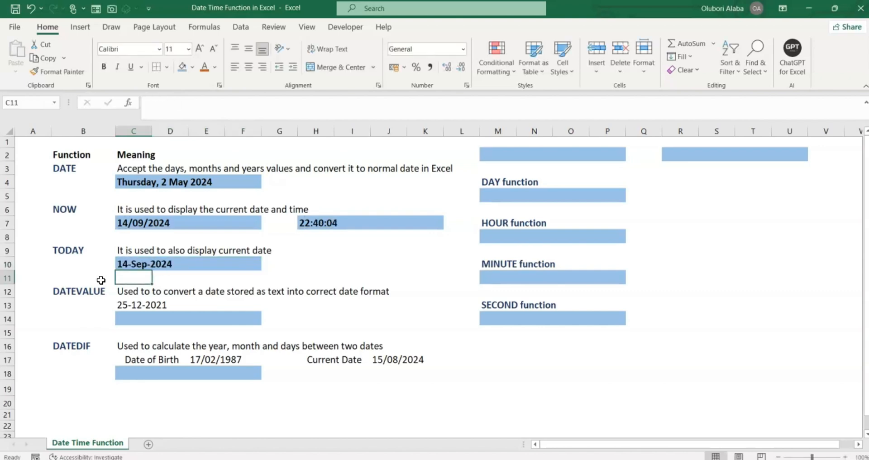
# Step: Enter the formula =DATEVALUE(C13) in cell C14 to convert the text date above it, and compare the number formats of both cells
pyautogui.click(142, 265)
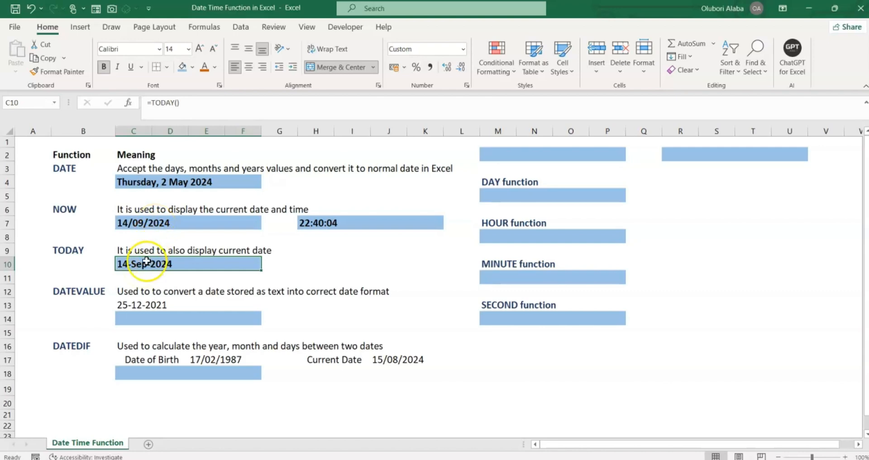
pyautogui.click(151, 317)
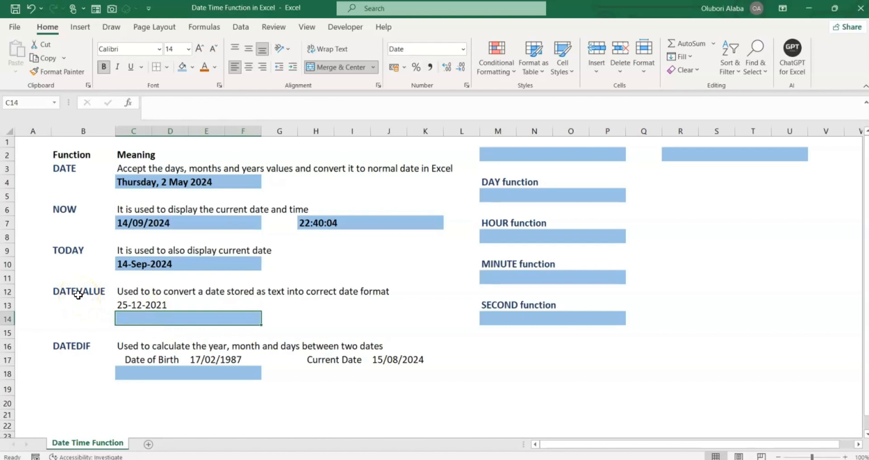
pyautogui.click(141, 304)
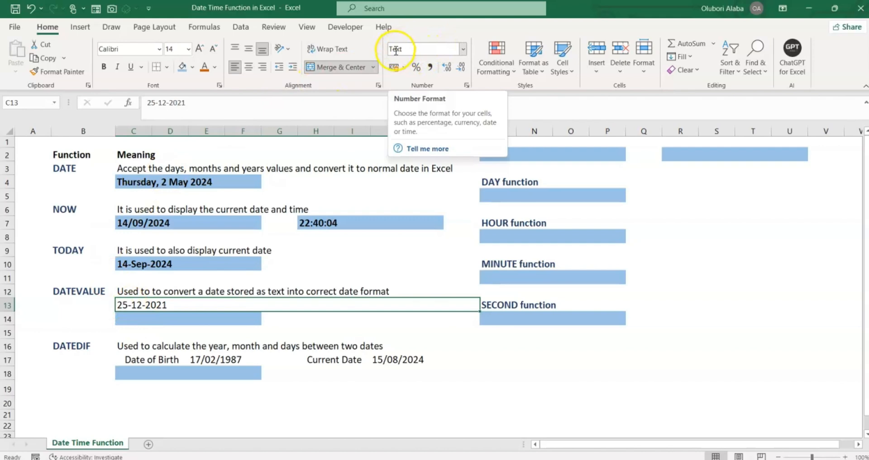
pyautogui.click(152, 320)
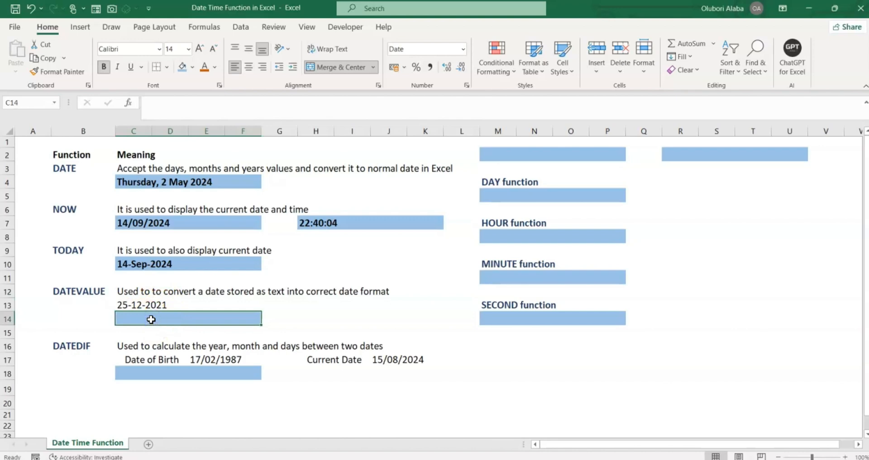
pyautogui.write('=DATEV')
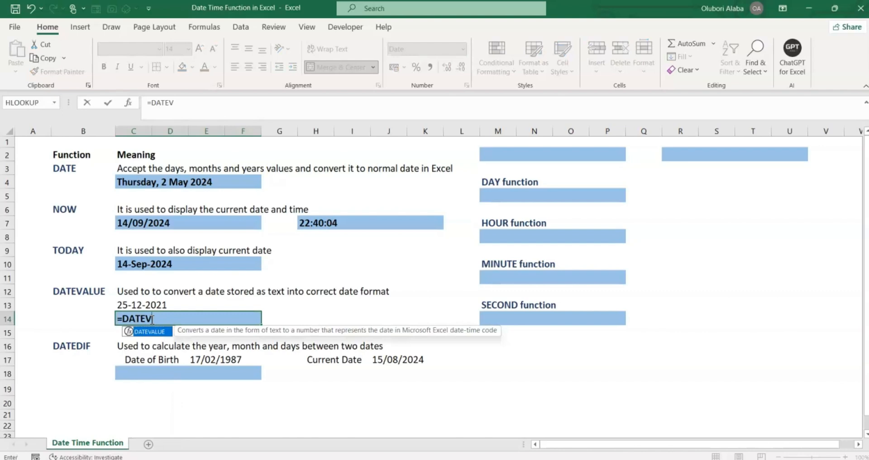
pyautogui.press('Tab')
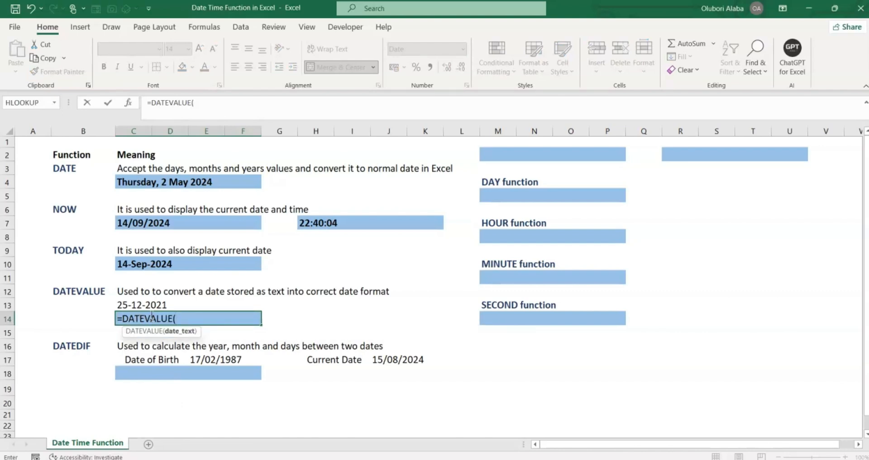
pyautogui.click(150, 305)
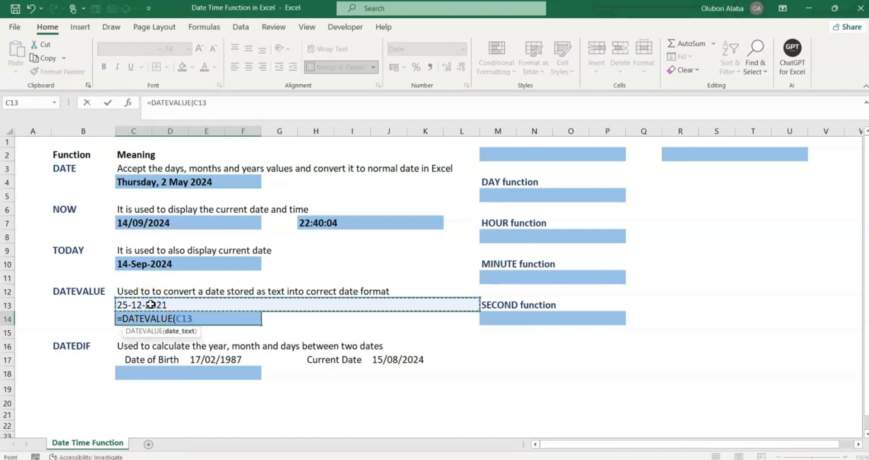
pyautogui.press('Return')
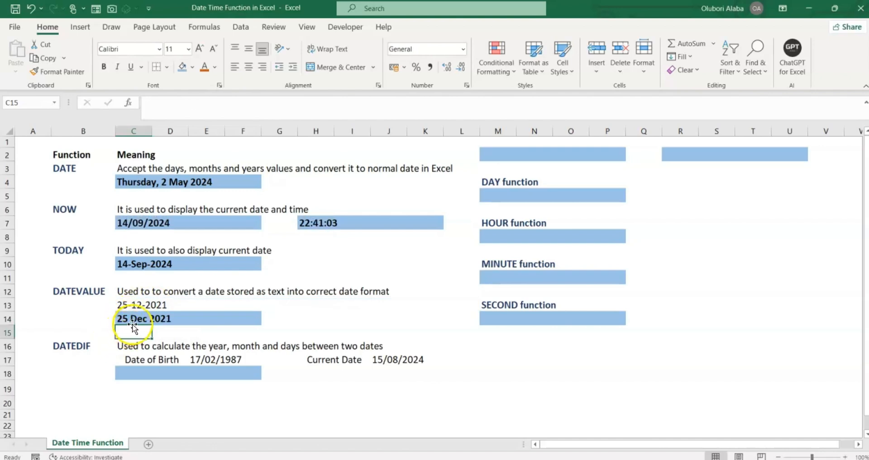
pyautogui.click(135, 319)
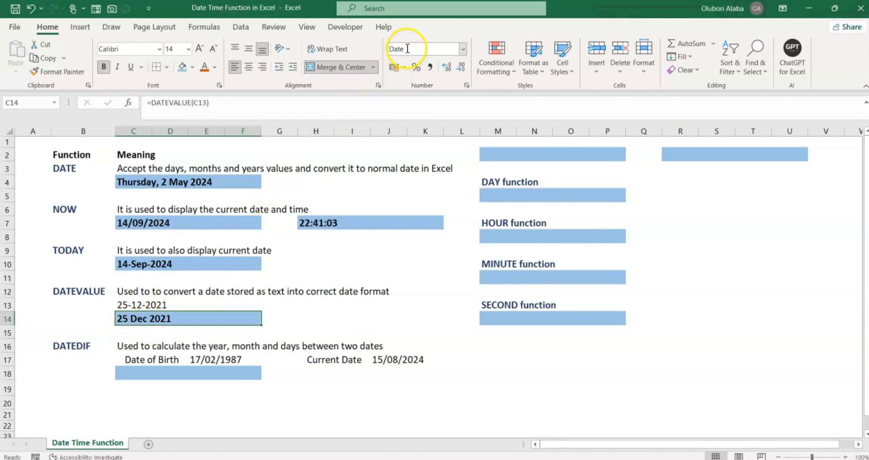
pyautogui.click(139, 304)
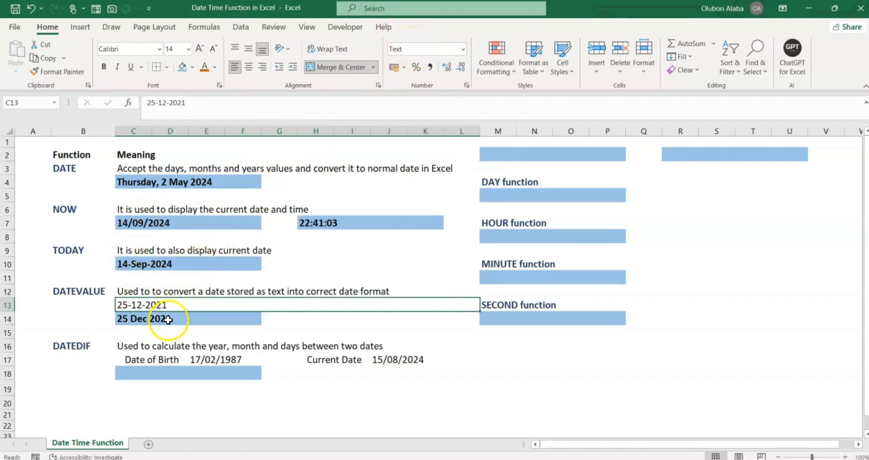
pyautogui.click(151, 321)
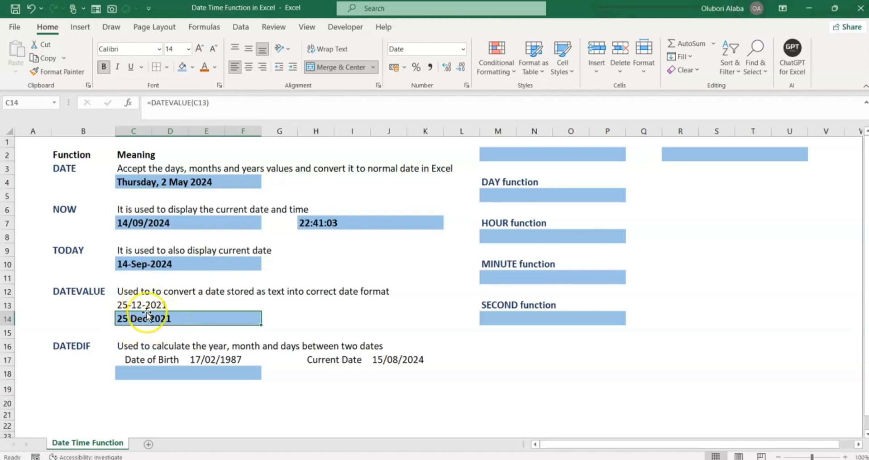
# Step: Enter the formula =DATEDIF(E17,J17,"Y") in cell C18 to calculate the years between the date of birth and the current date
pyautogui.scroll(-1, 154, 318)
pyautogui.scroll(-2, 153, 318)
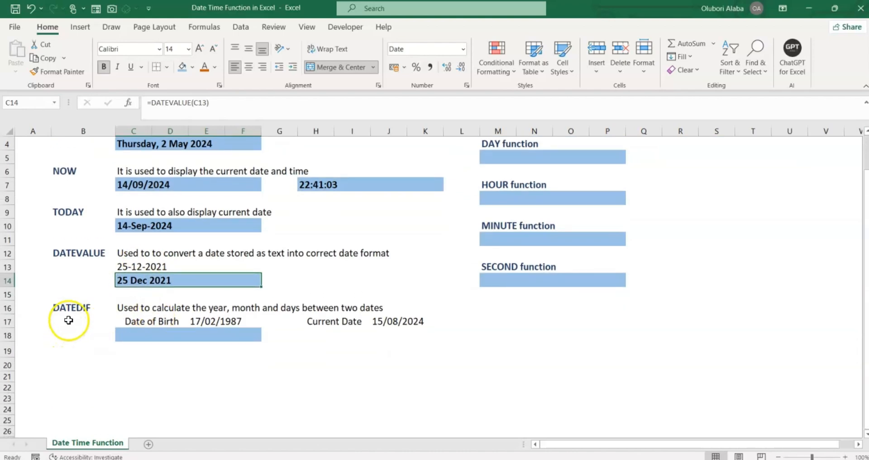
pyautogui.click(71, 313)
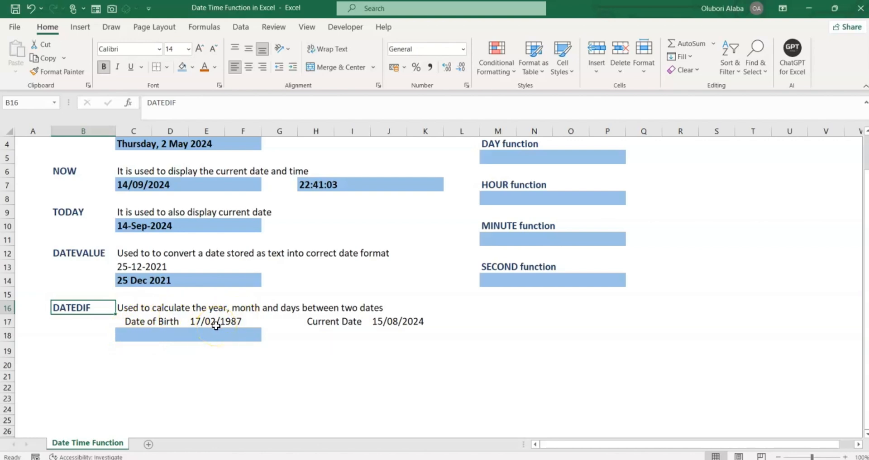
pyautogui.click(198, 335)
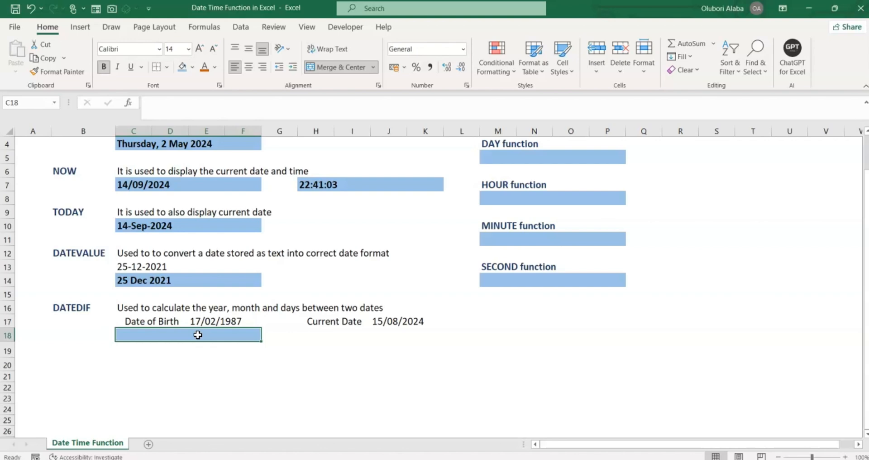
pyautogui.write('=')
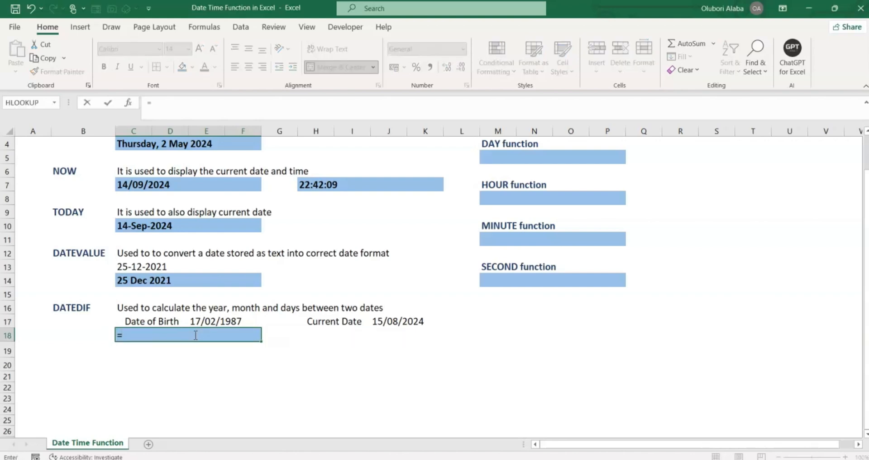
pyautogui.write('DATED')
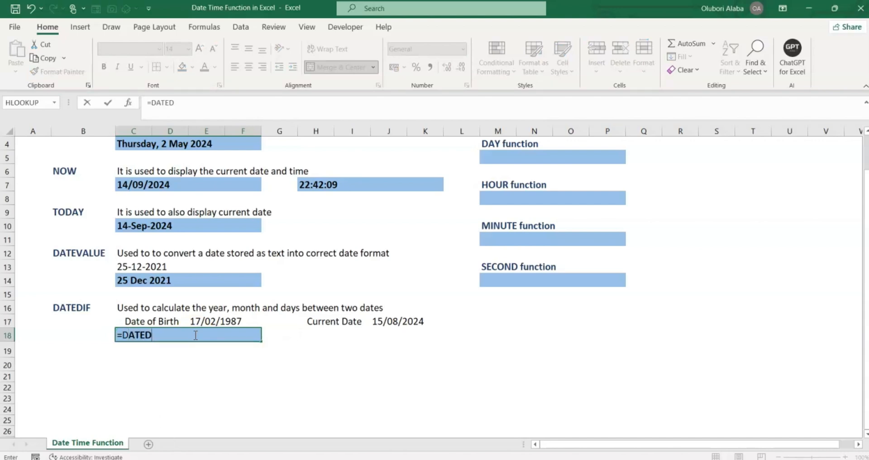
pyautogui.write('IF(')
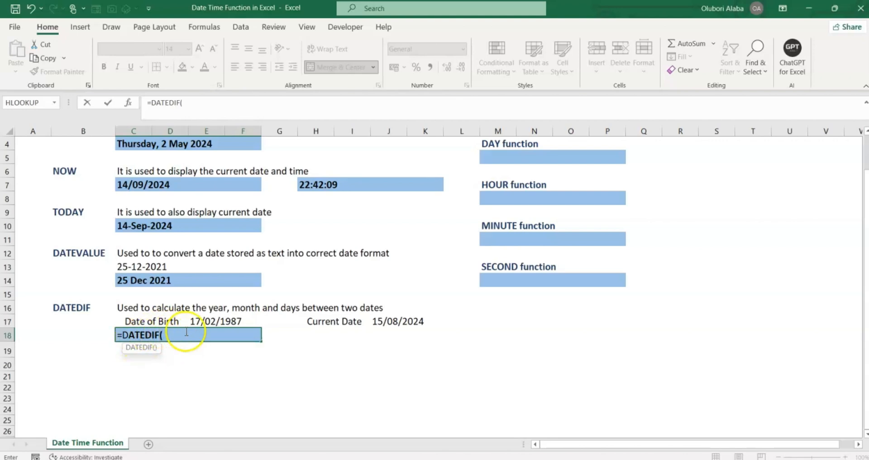
pyautogui.click(223, 321)
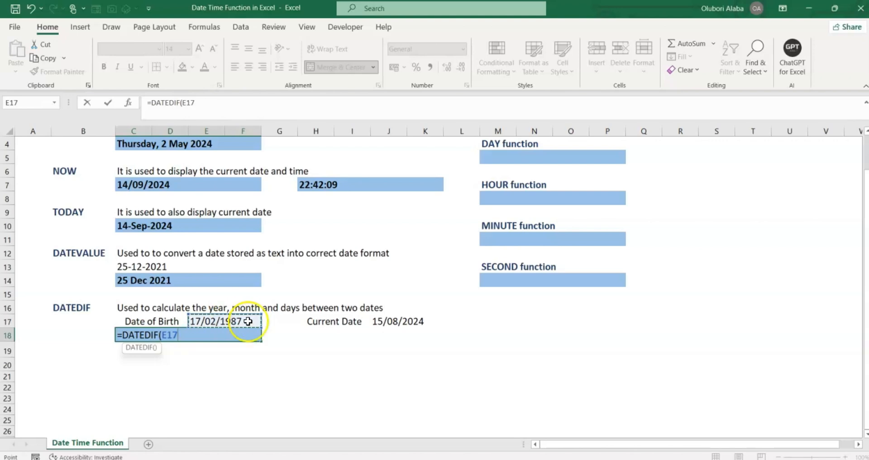
pyautogui.write(',')
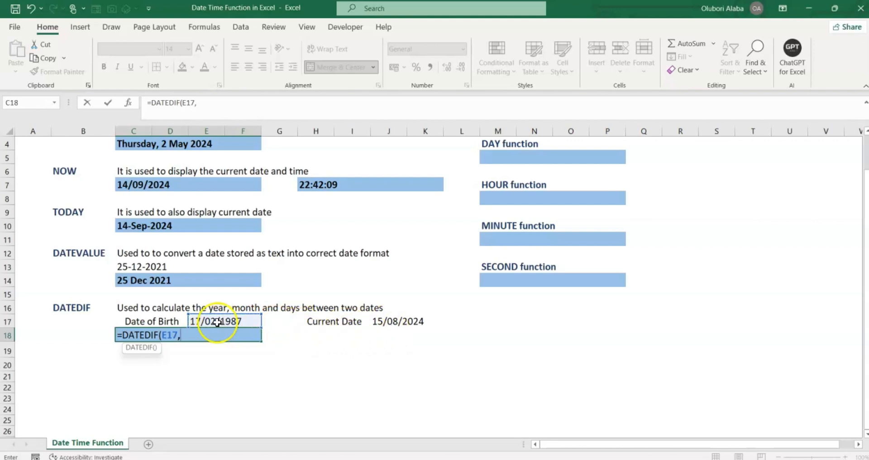
pyautogui.click(396, 324)
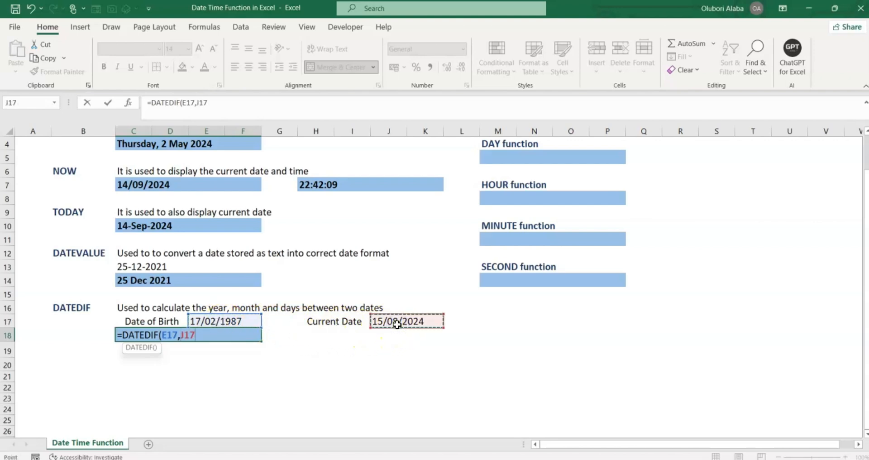
pyautogui.write(',')
pyautogui.write('Y")')
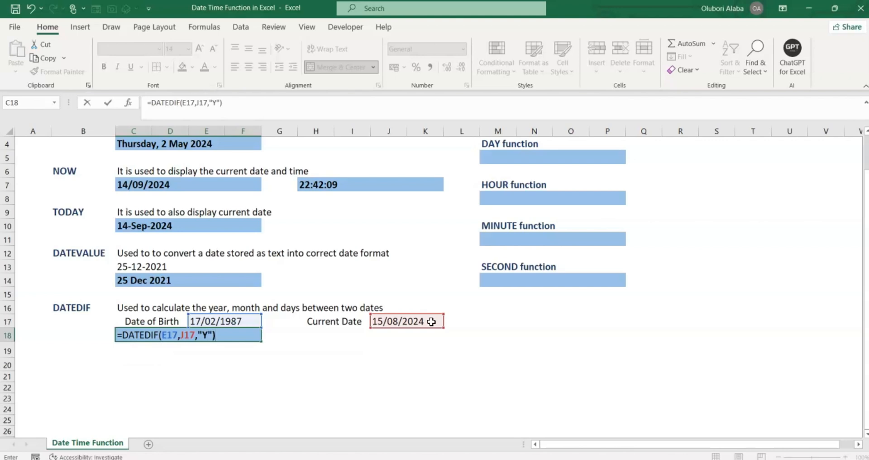
pyautogui.press('Return')
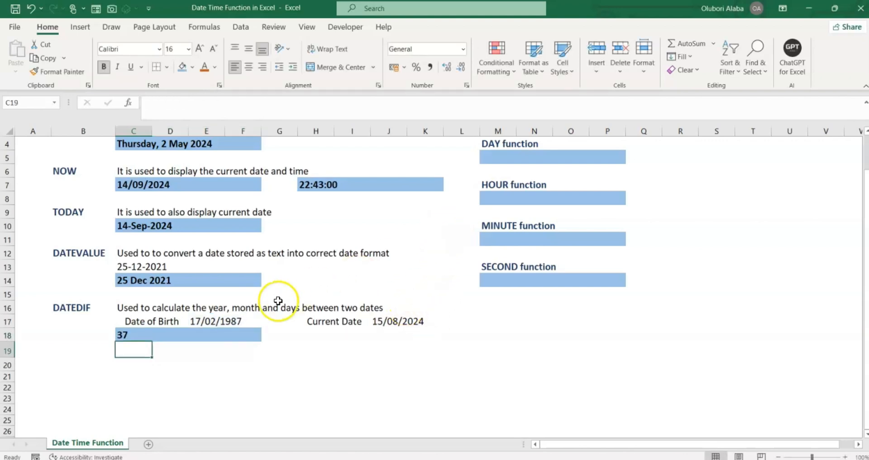
# Step: Change the unit of the DATEDIF formula in C18 to "M" to calculate the months between the two dates
pyautogui.click(229, 326)
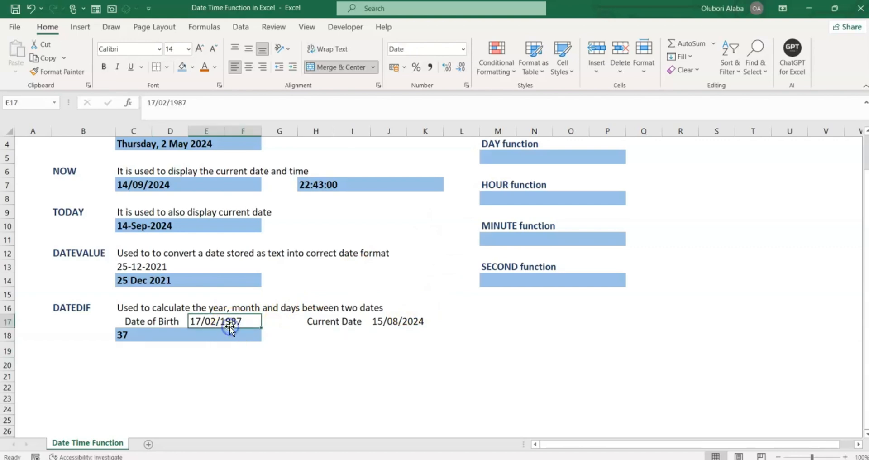
pyautogui.click(400, 323)
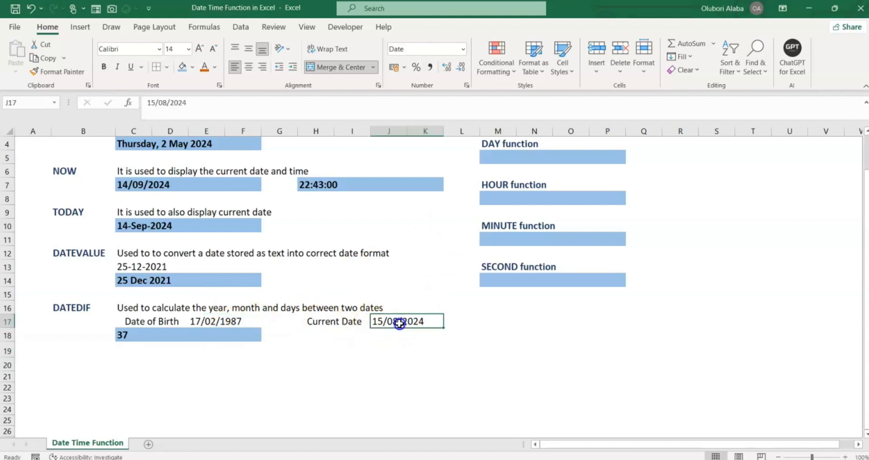
pyautogui.click(154, 336)
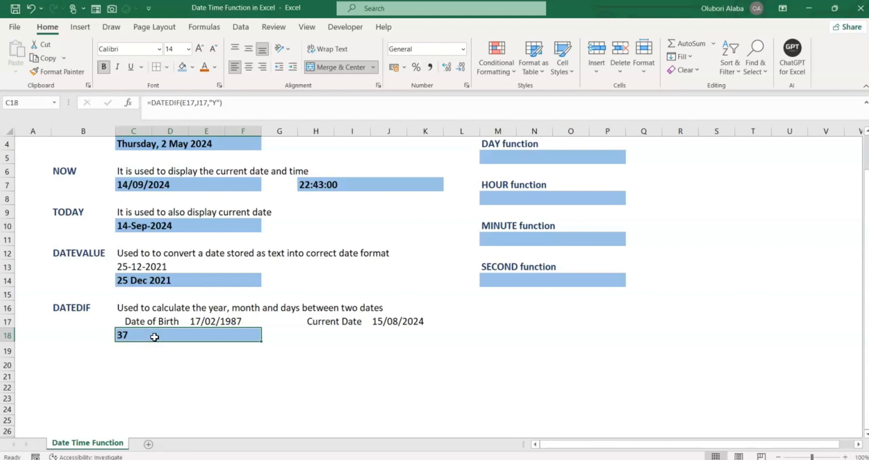
pyautogui.click(172, 342)
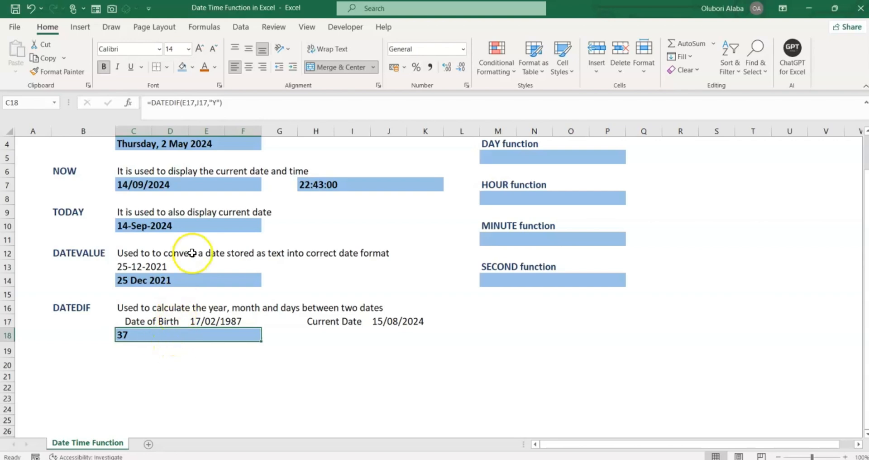
pyautogui.click(218, 105)
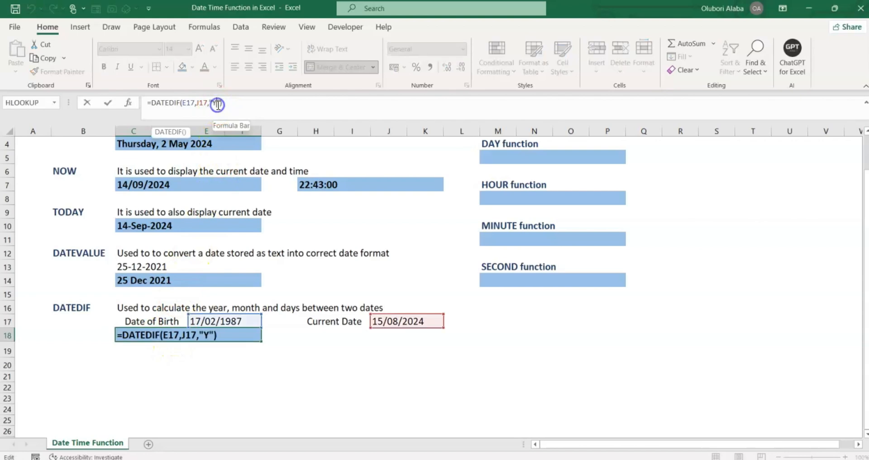
pyautogui.press('BackSpace')
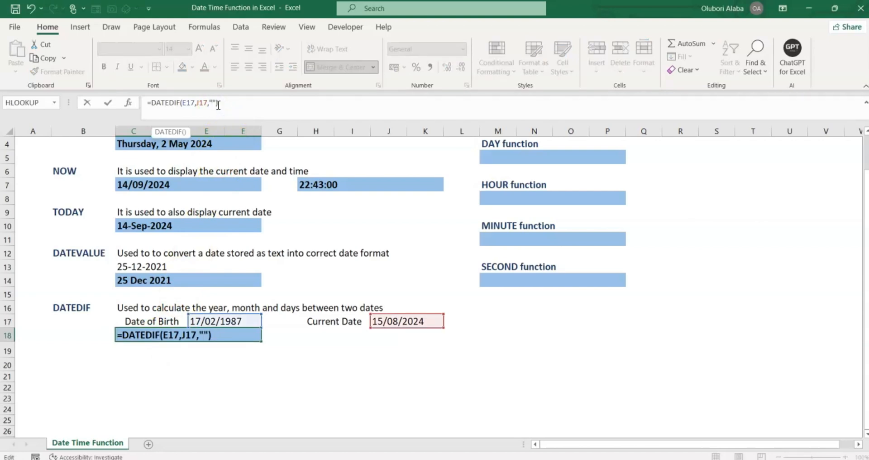
pyautogui.write('M')
pyautogui.press('Return')
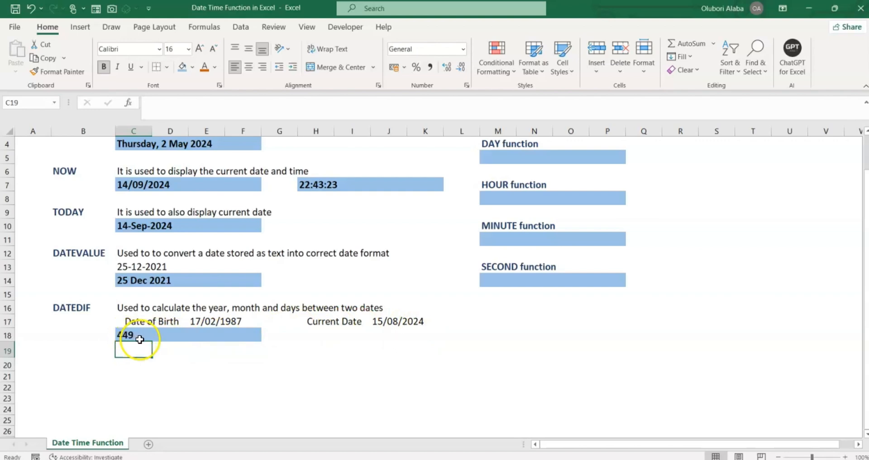
# Step: Change the unit of the DATEDIF formula in C18 to "D" to calculate the days between the two dates
pyautogui.click(122, 335)
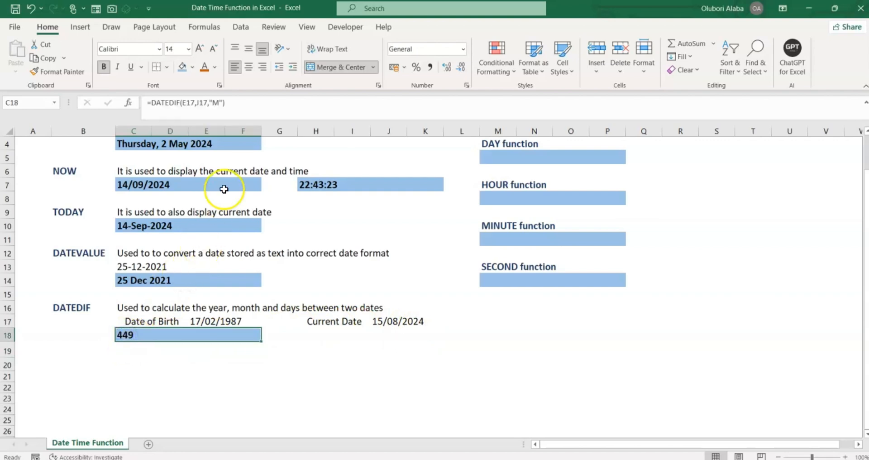
pyautogui.click(221, 103)
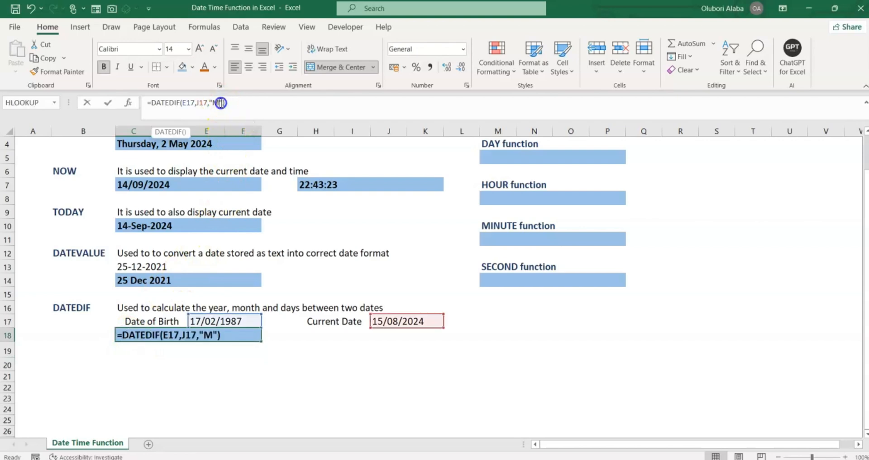
pyautogui.press('BackSpace')
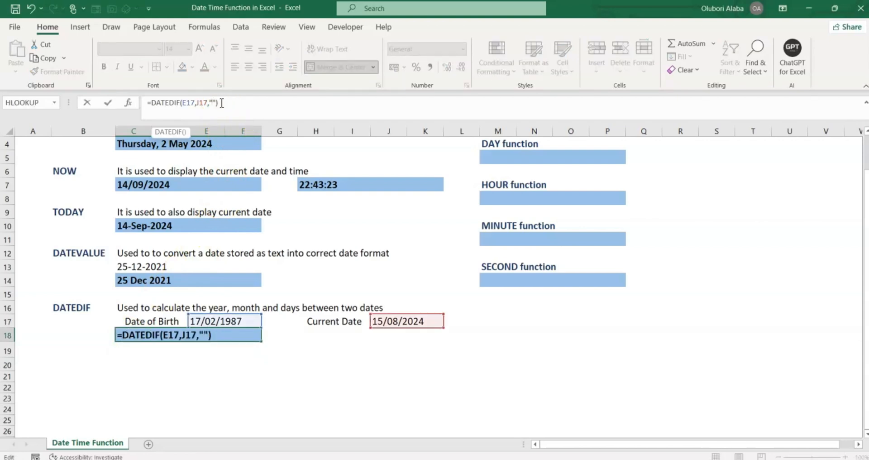
pyautogui.write('D')
pyautogui.press('Return')
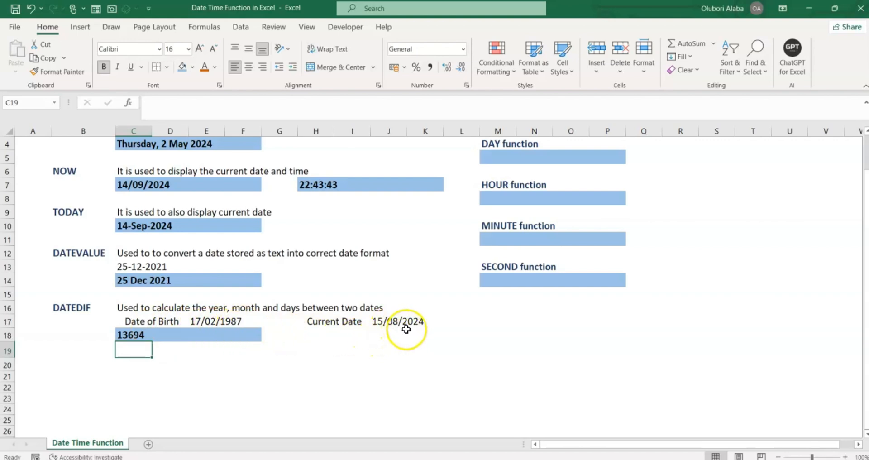
pyautogui.click(139, 335)
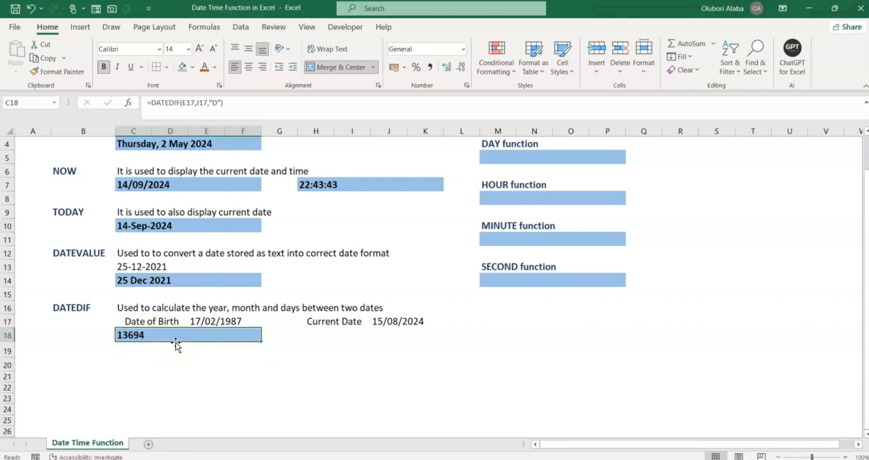
pyautogui.click(133, 354)
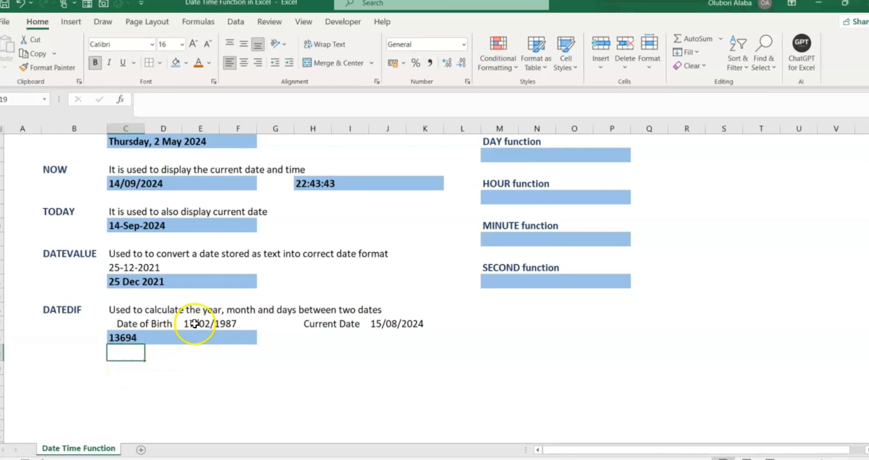
# Step: Enter the formula =DATEDIF(E17, TODAY(),"D") in cell C19 to calculate the days from the date of birth to today
pyautogui.click(195, 324)
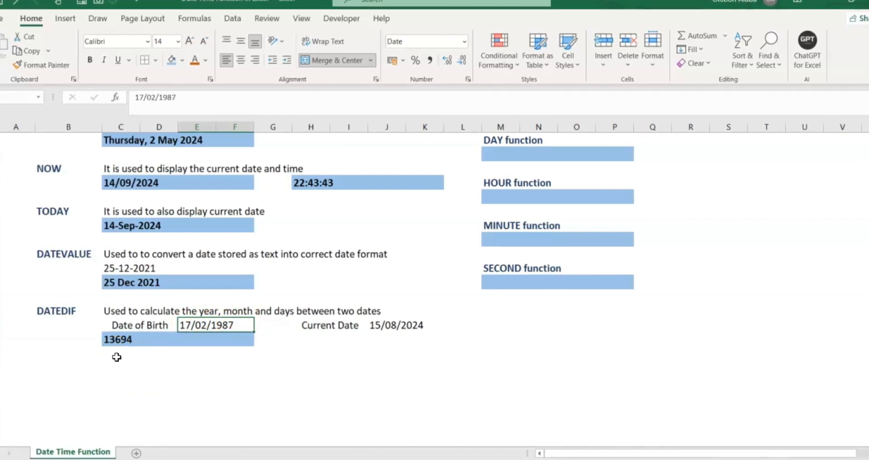
pyautogui.click(47, 212)
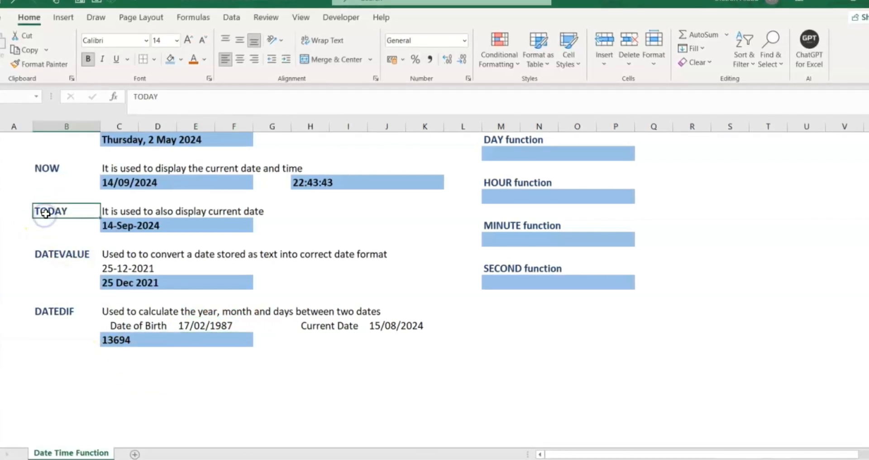
pyautogui.click(114, 357)
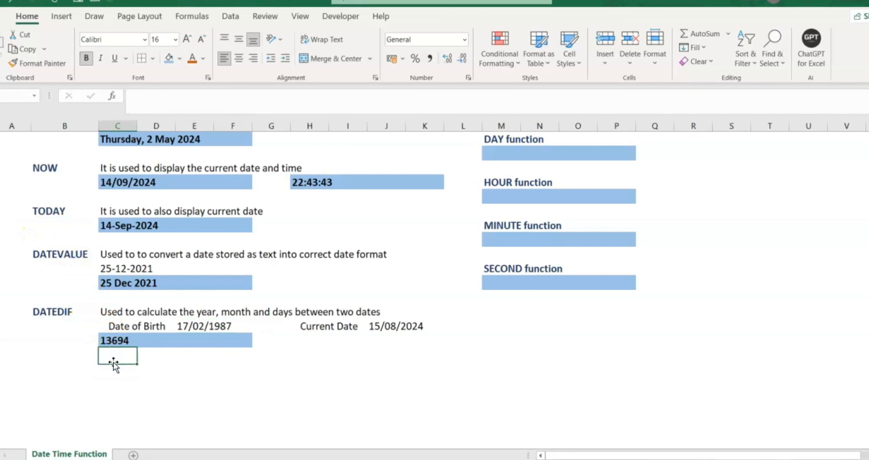
pyautogui.write('=')
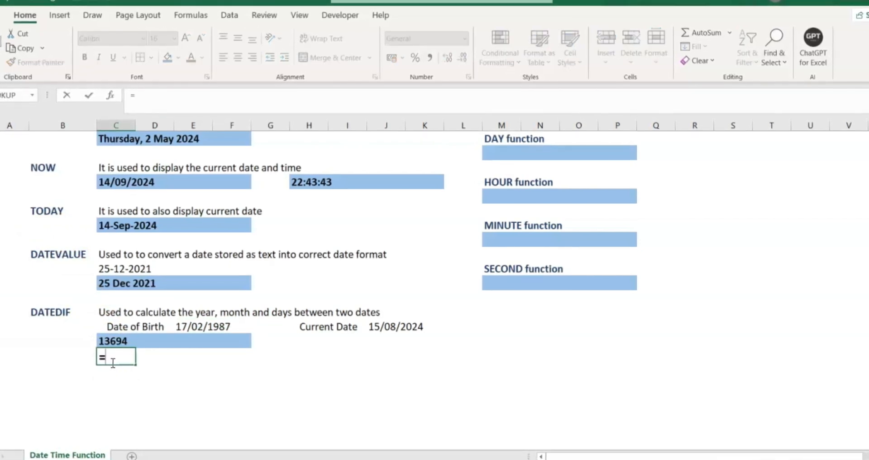
pyautogui.write('DATE')
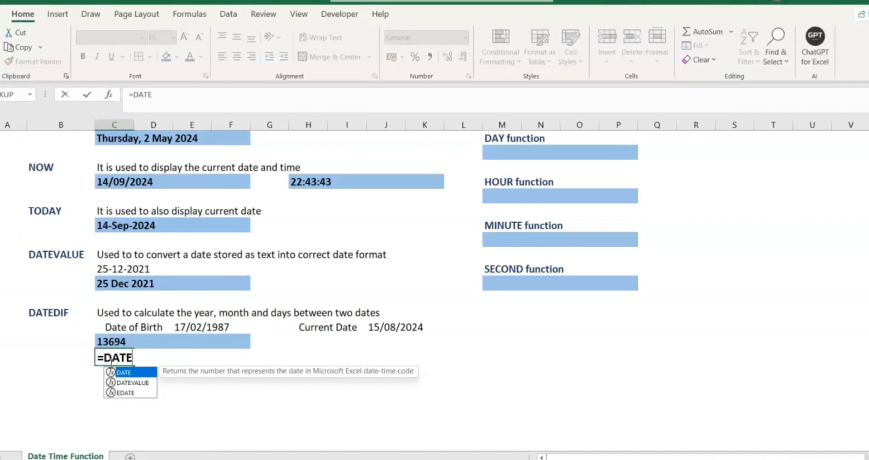
pyautogui.write('DIF')
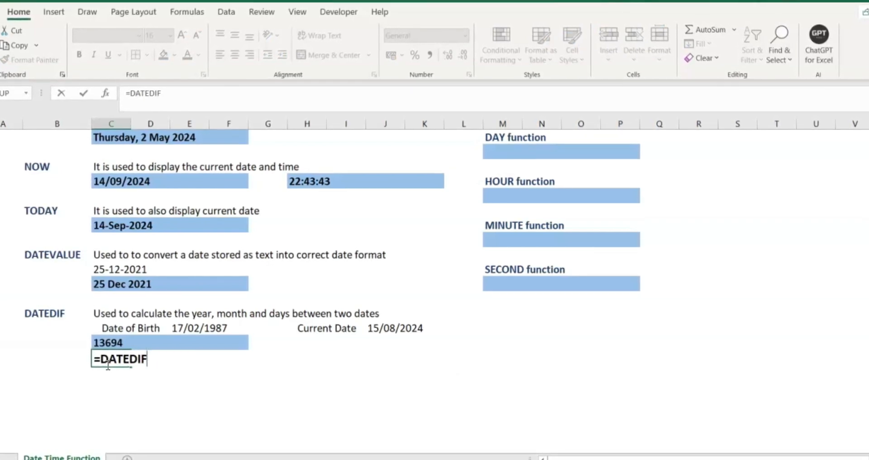
pyautogui.write('(')
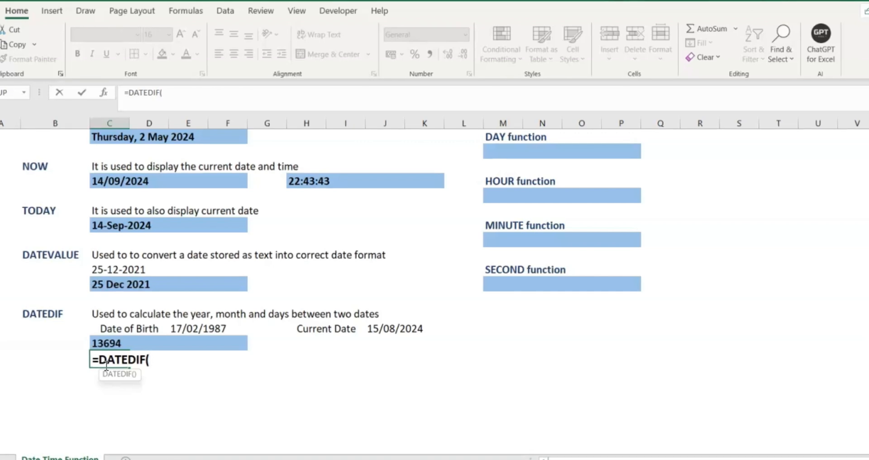
pyautogui.click(209, 334)
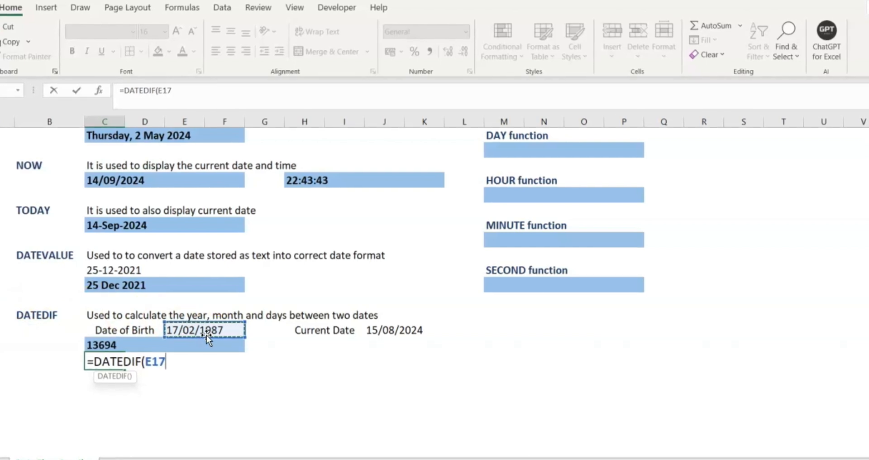
pyautogui.write(',')
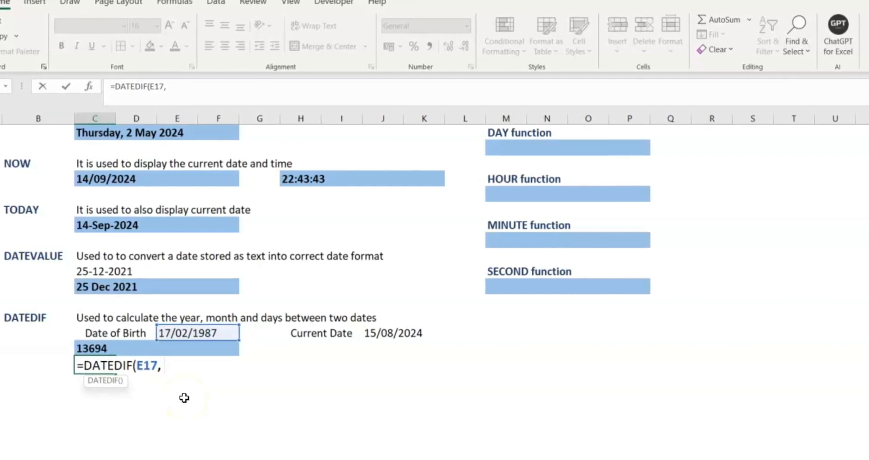
pyautogui.write('TOD')
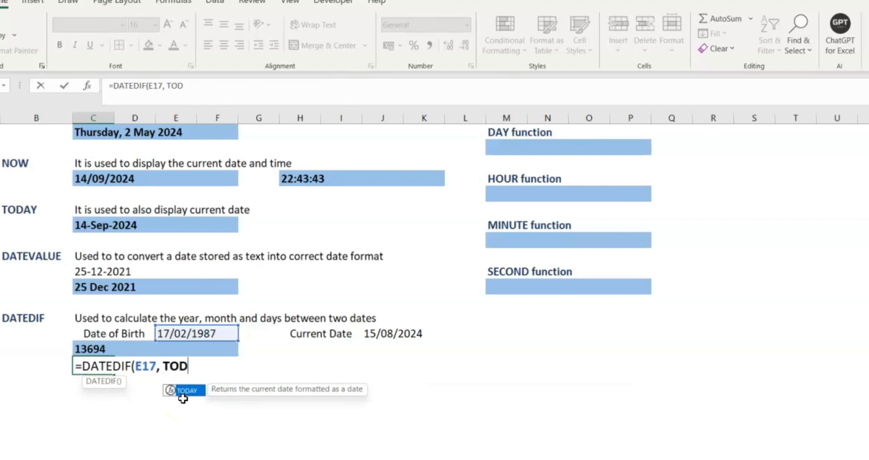
pyautogui.doubleClick(183, 398)
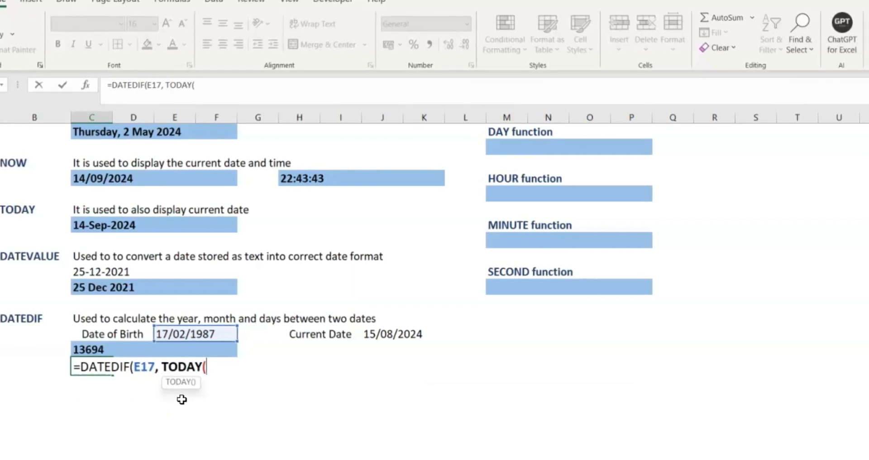
pyautogui.write('),"D')
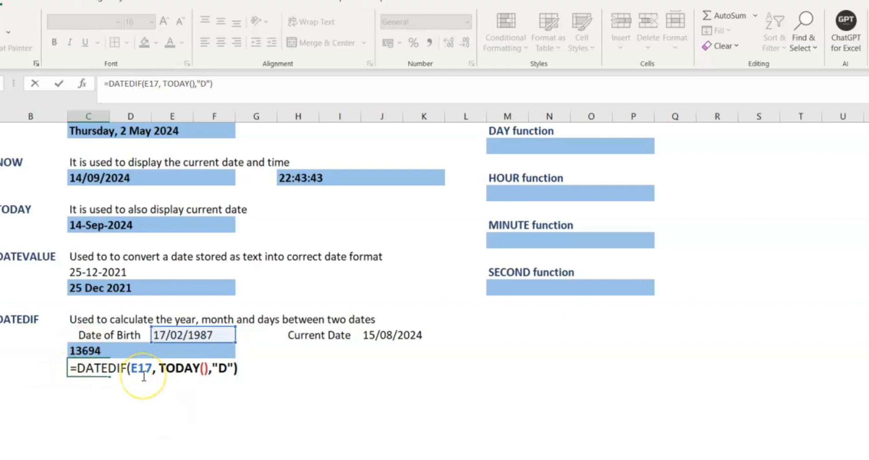
pyautogui.press('Return')
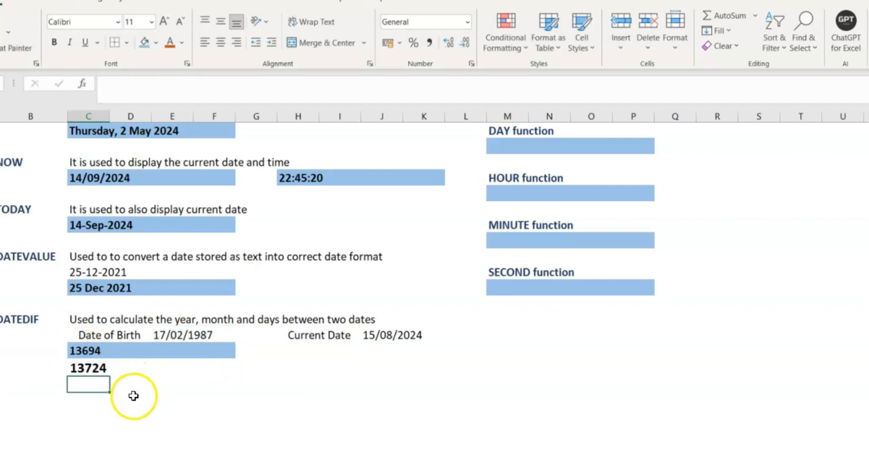
# Step: Compare the TODAY-based DATEDIF formula in C19 with the NOW date in C7 and the fixed-date result in C18
pyautogui.click(82, 368)
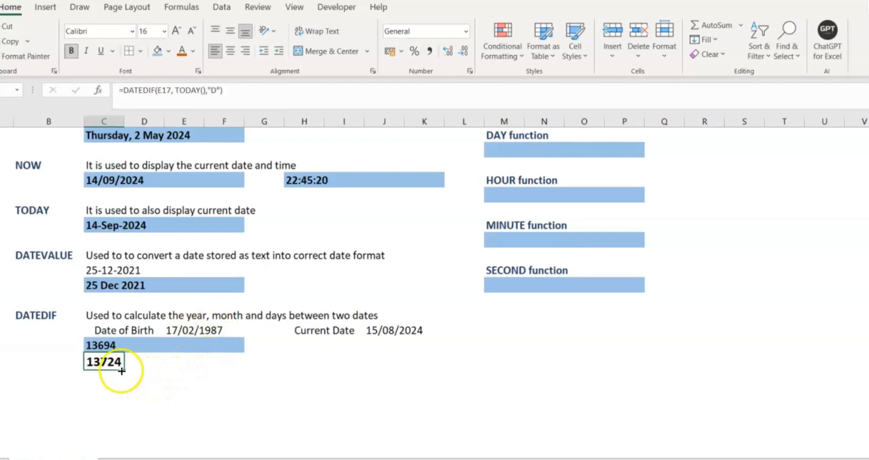
pyautogui.scroll(1, 117, 369)
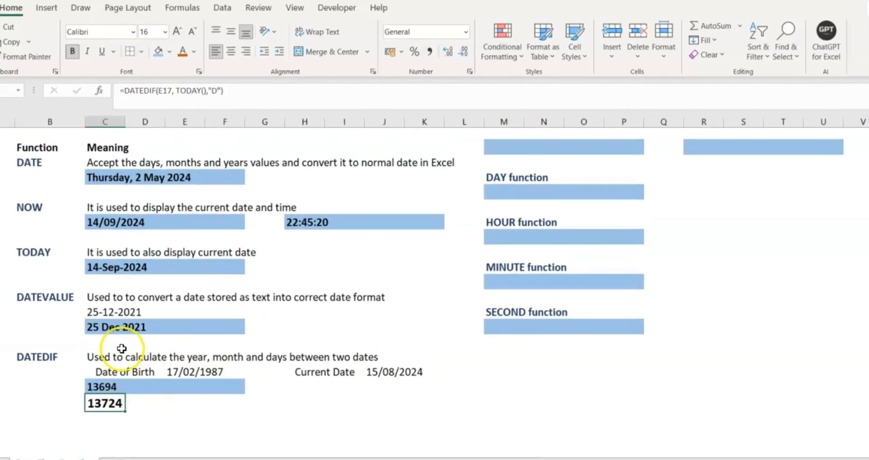
pyautogui.click(122, 223)
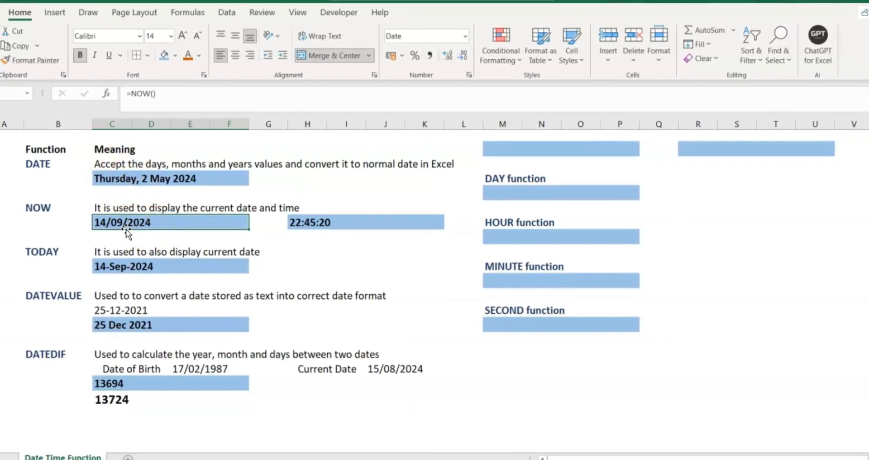
pyautogui.scroll(-2, 126, 229)
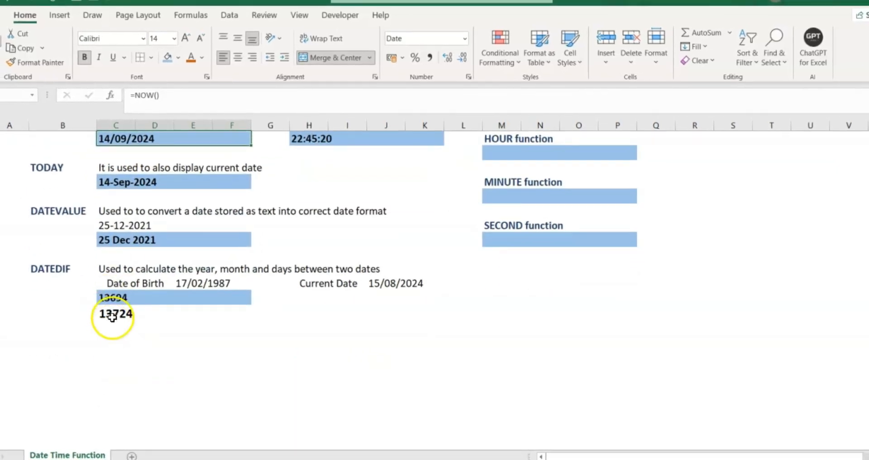
pyautogui.click(111, 314)
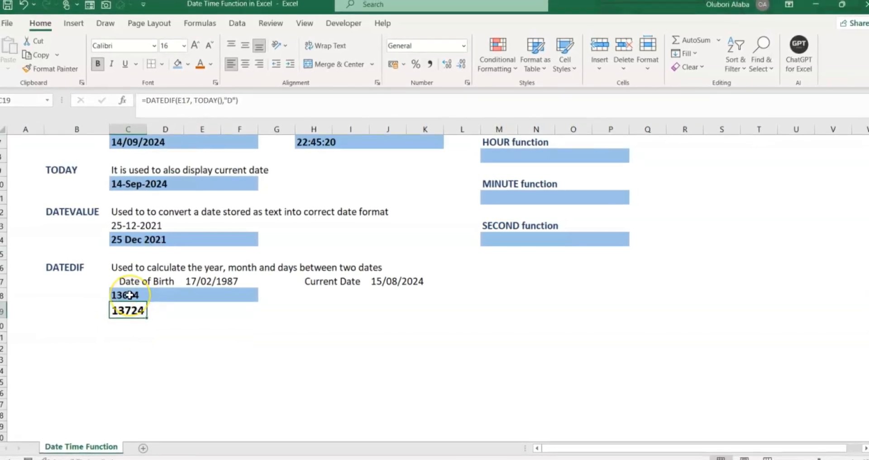
pyautogui.scroll(2, 192, 346)
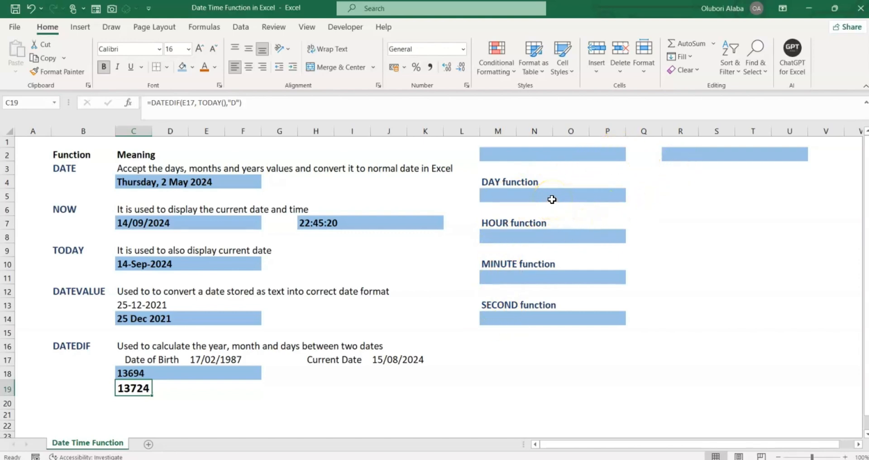
# Step: Copy the NOW date from C7 into M2 and the NOW time from H7 into R2
pyautogui.click(169, 224)
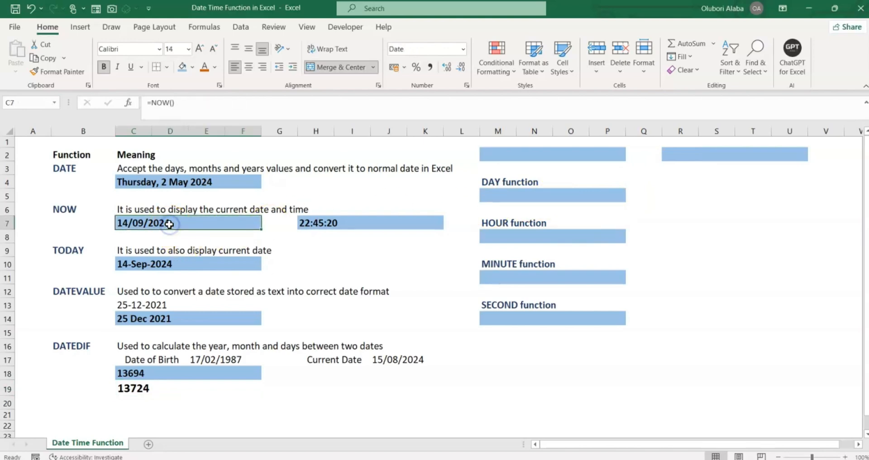
pyautogui.hotkey('ctrl', 'c')
pyautogui.click(488, 154)
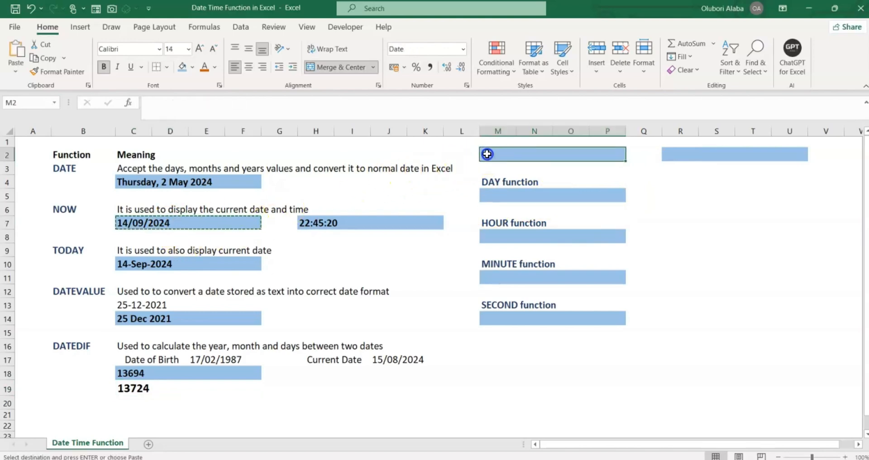
pyautogui.hotkey('ctrl', 'v')
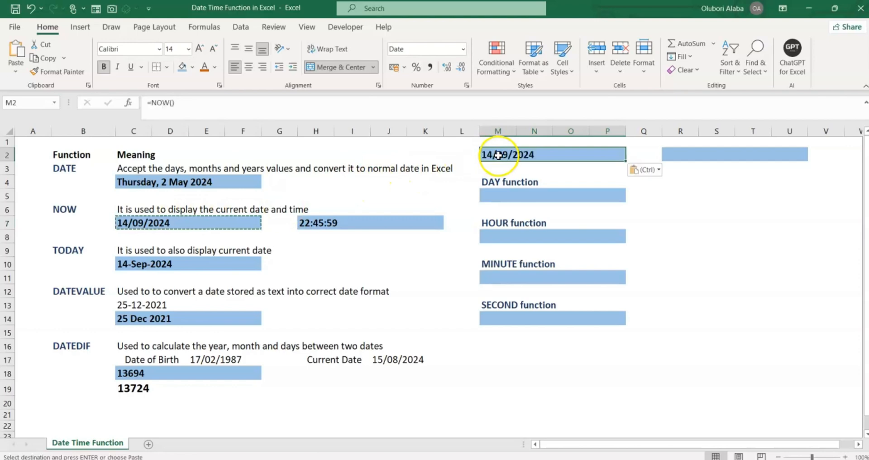
pyautogui.click(347, 220)
pyautogui.hotkey('ctrl', 'c')
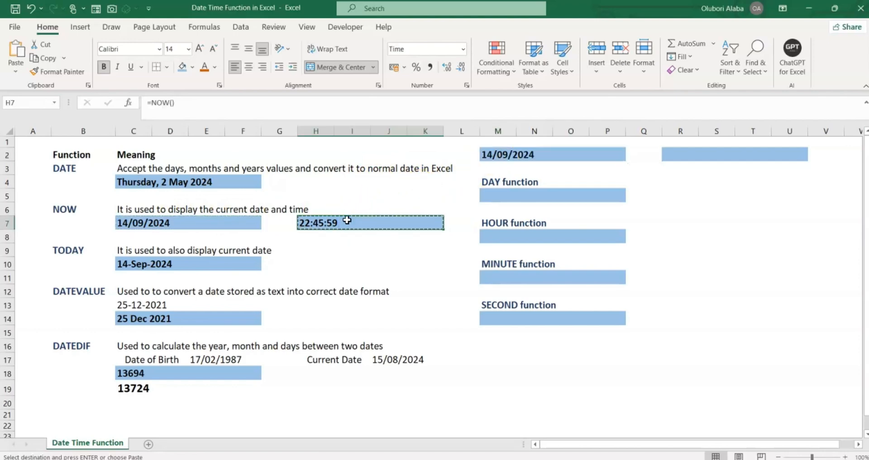
pyautogui.click(690, 152)
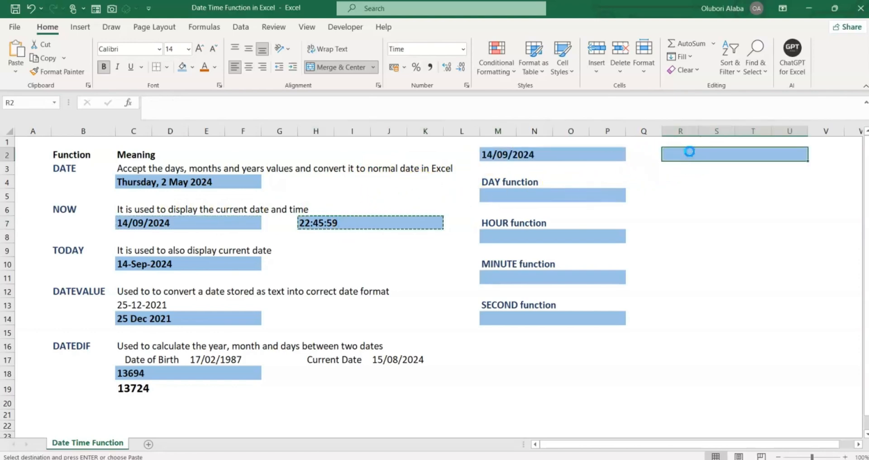
pyautogui.hotkey('ctrl', 'v')
# Step: Enter the formula =DAY(M2) in cell M5 to extract the day from the copied date
pyautogui.click(520, 198)
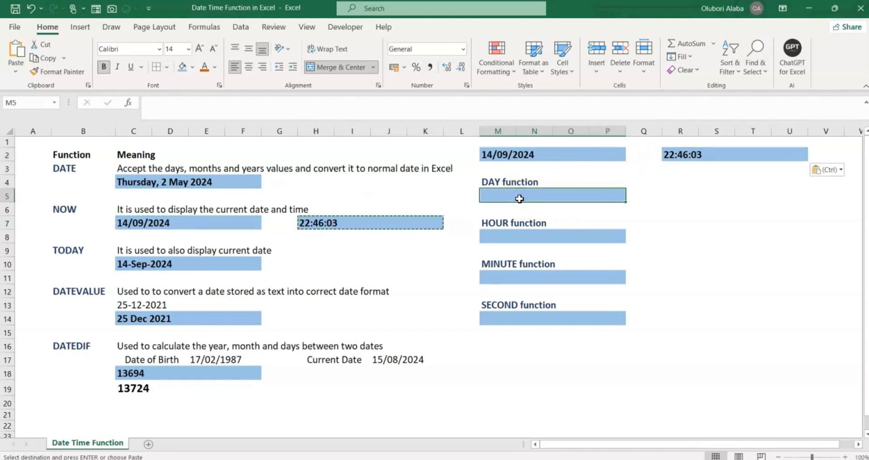
pyautogui.write('=DAY')
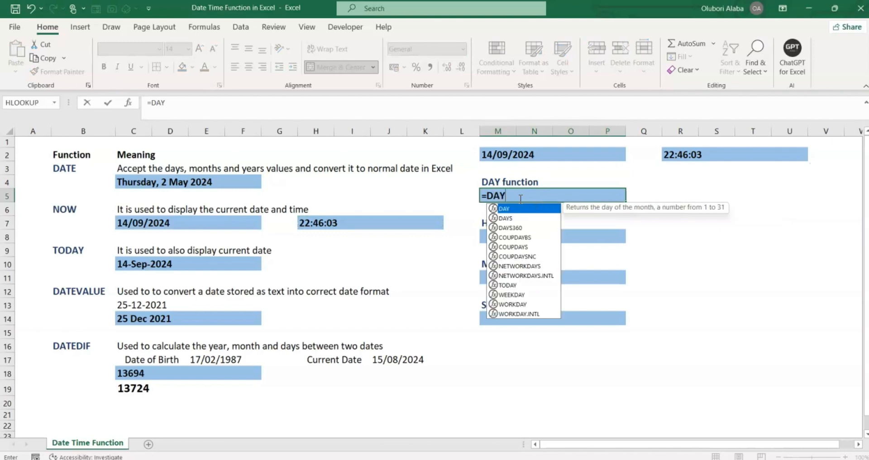
pyautogui.write('(')
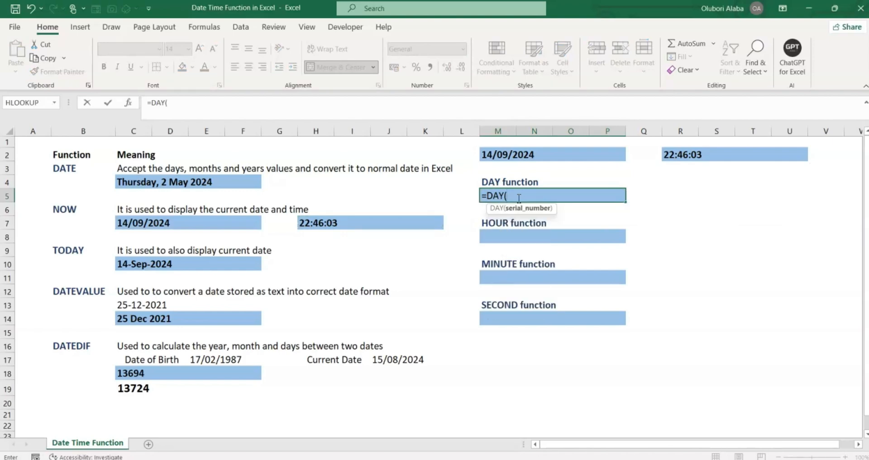
pyautogui.click(506, 156)
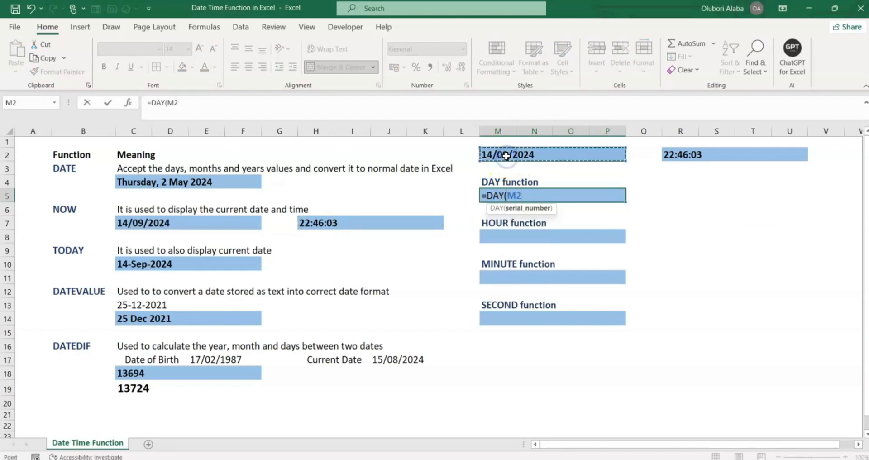
pyautogui.press('Return')
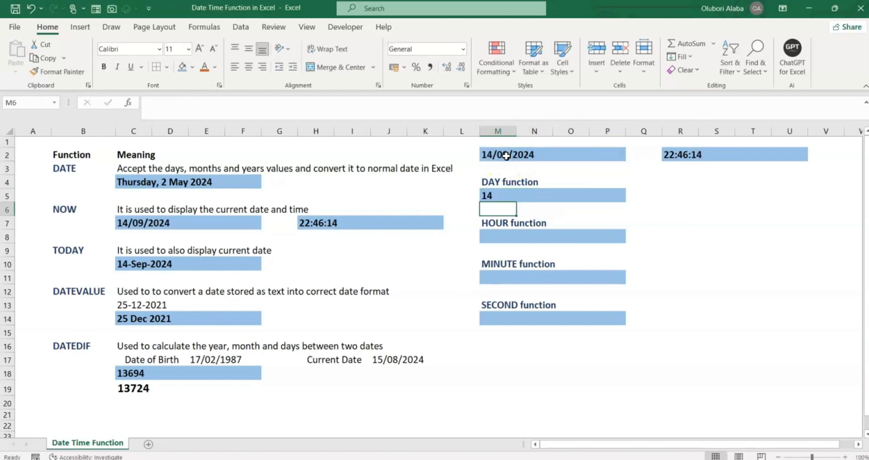
# Step: Try the custom number format DDDD on the DAY result in cell M5
pyautogui.click(496, 197)
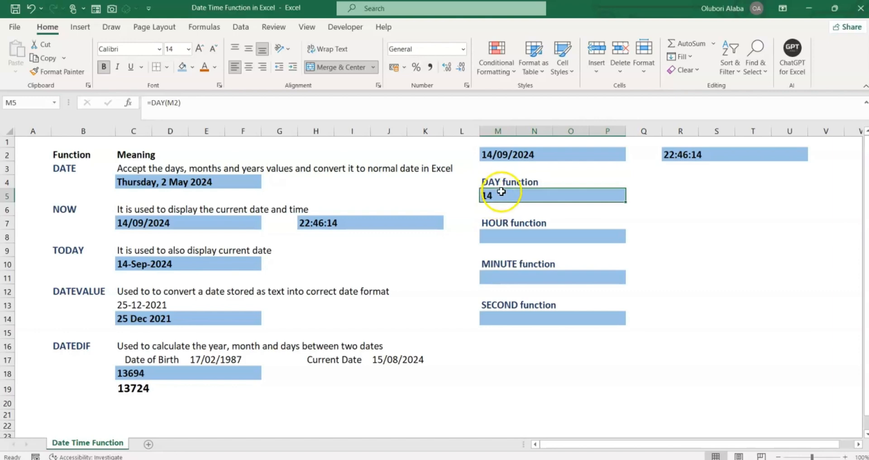
pyautogui.click(466, 51)
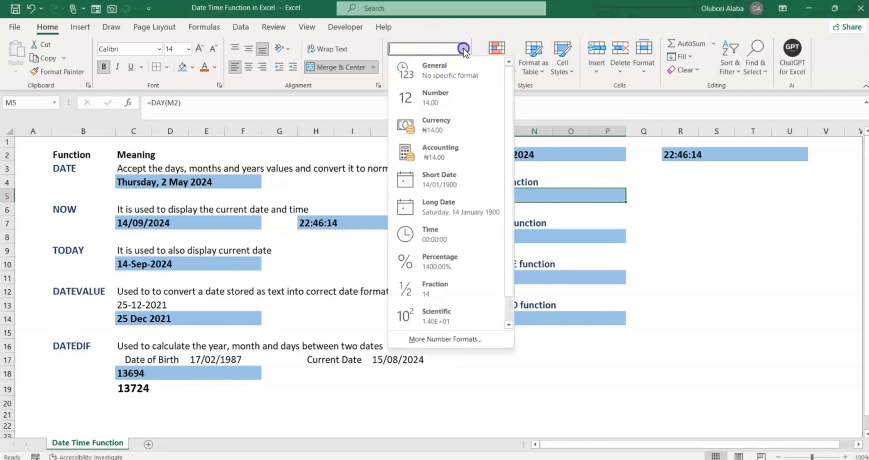
pyautogui.click(421, 337)
pyautogui.click(139, 169)
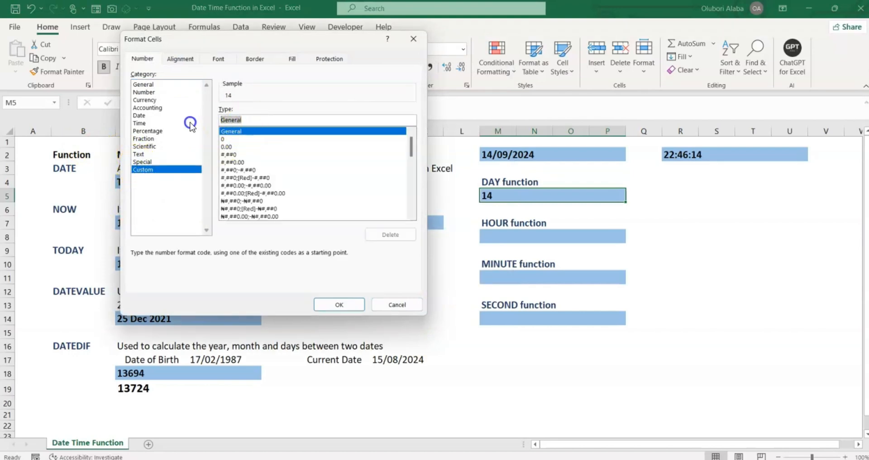
pyautogui.write('DDDD')
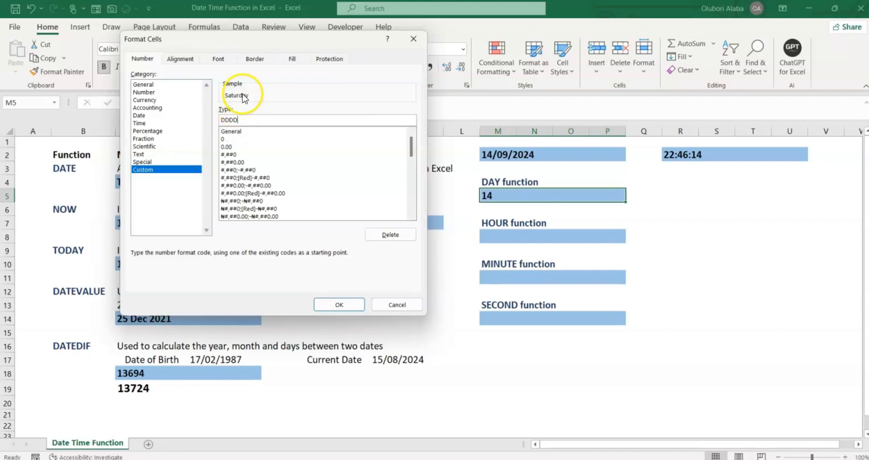
pyautogui.click(346, 305)
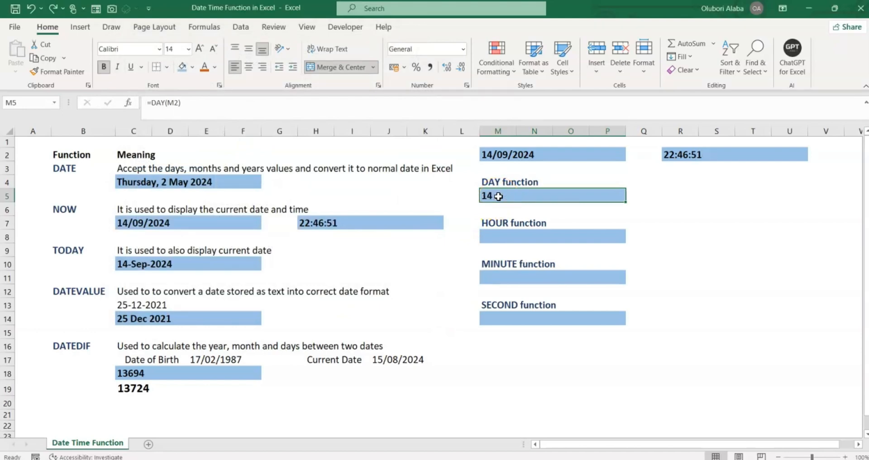
# Step: Enter an HOUR formula in cell M8 to extract the hour from the NOW time in R2
pyautogui.click(502, 242)
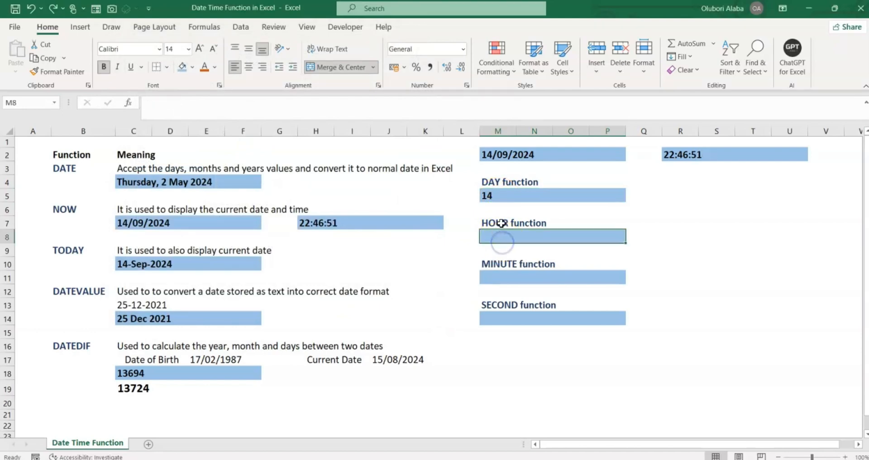
pyautogui.click(690, 156)
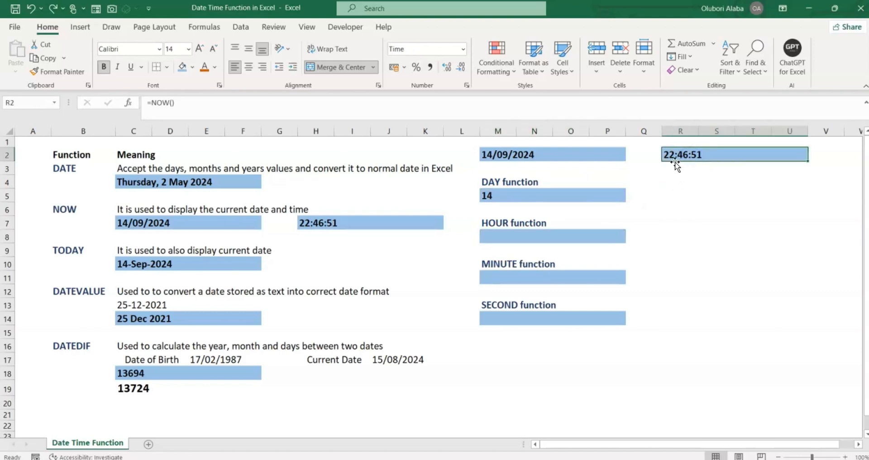
pyautogui.click(543, 241)
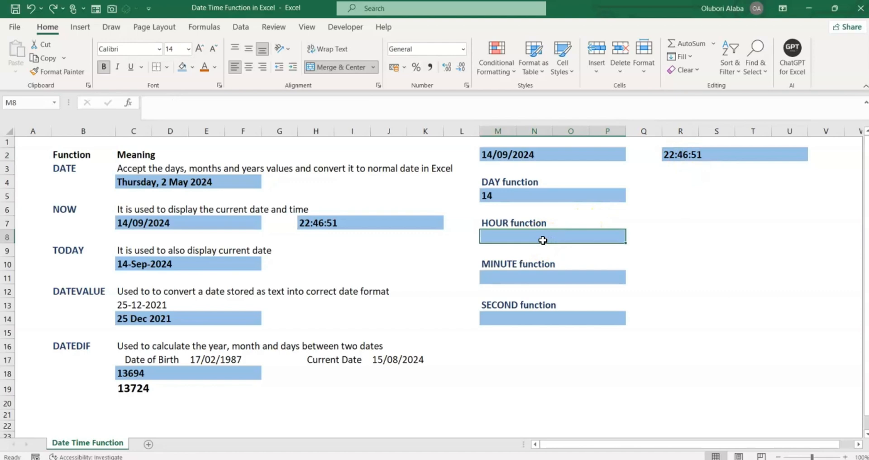
pyautogui.write('=HOUR')
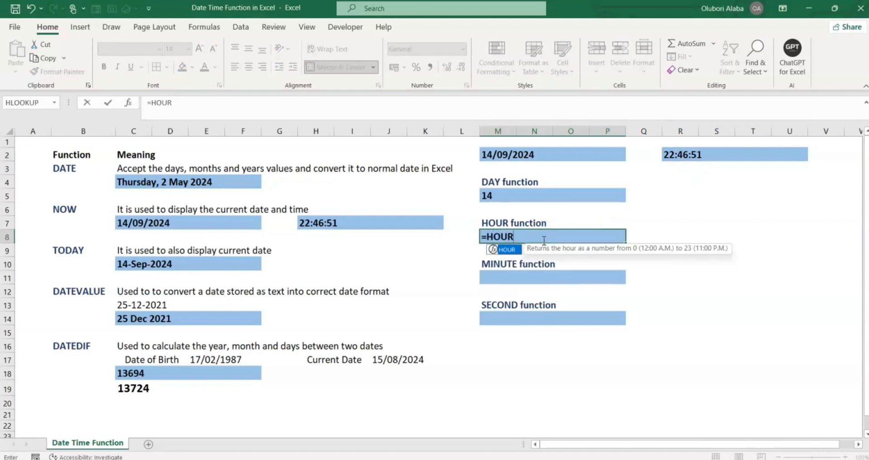
pyautogui.write('(')
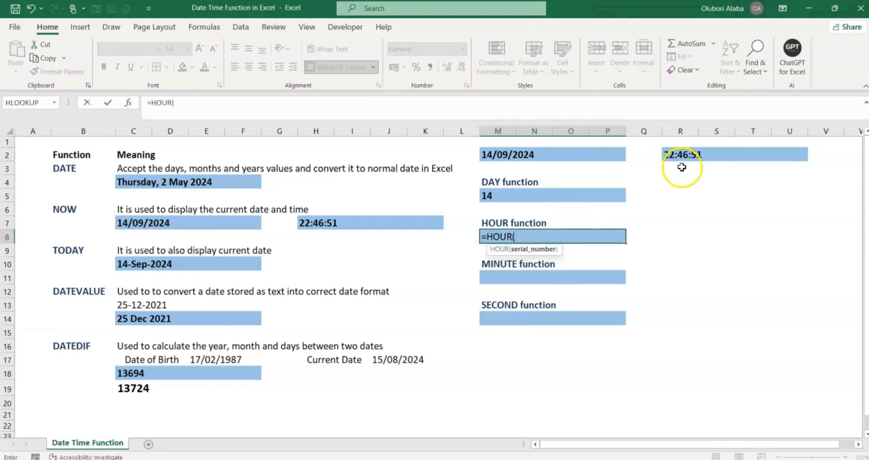
pyautogui.click(693, 156)
pyautogui.press('Return')
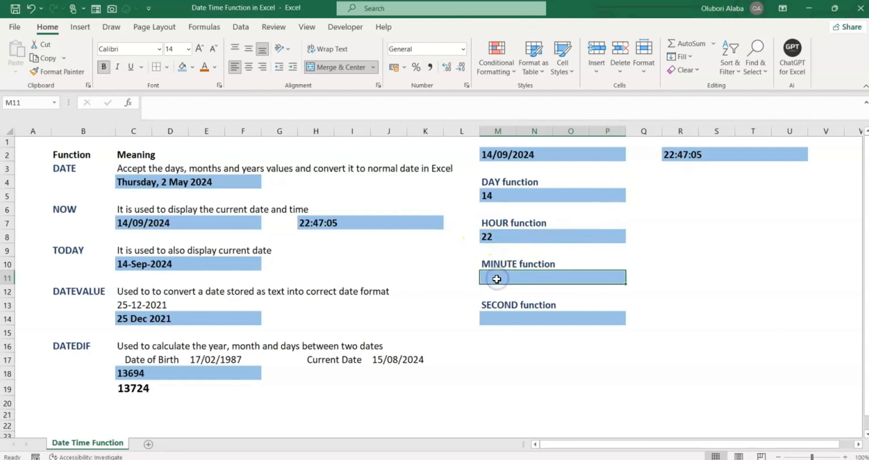
# Step: Enter a MINUTE formula in cell M11 that extracts the minutes from the time in R2
pyautogui.write('=MIN')
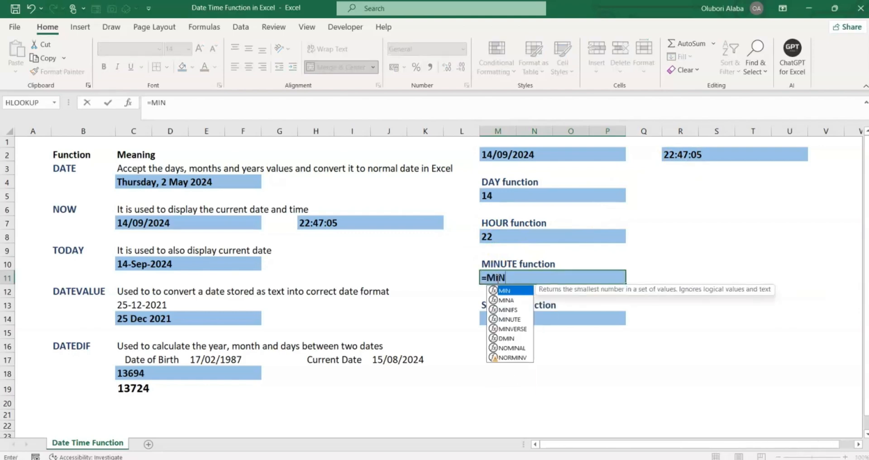
pyautogui.doubleClick(507, 319)
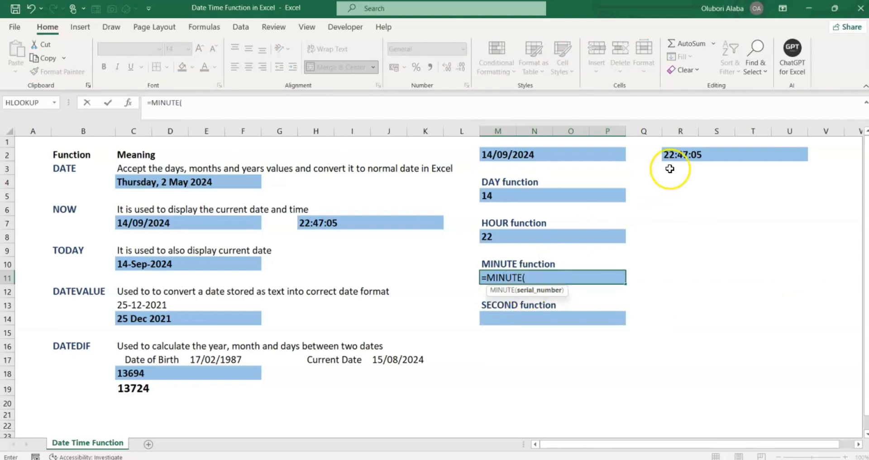
pyautogui.click(680, 154)
pyautogui.press('Return')
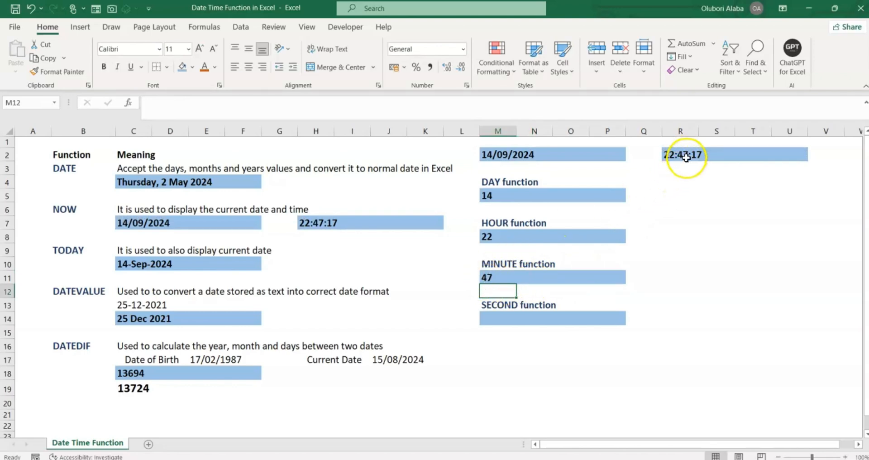
# Step: Enter a SECOND formula in cell M14 that extracts the seconds from the time in R2
pyautogui.click(526, 318)
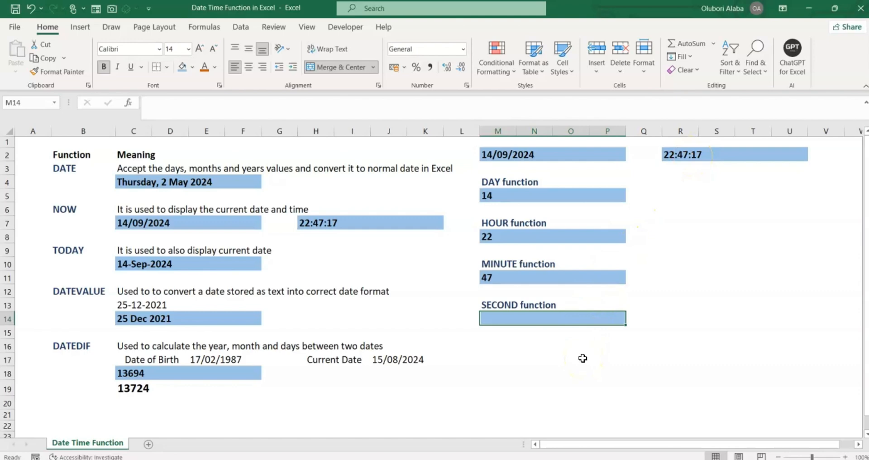
pyautogui.write('=SEC')
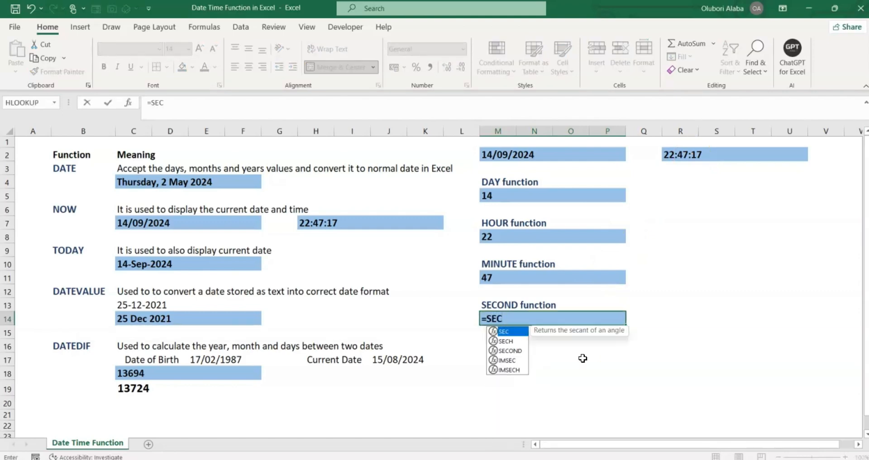
pyautogui.click(520, 351)
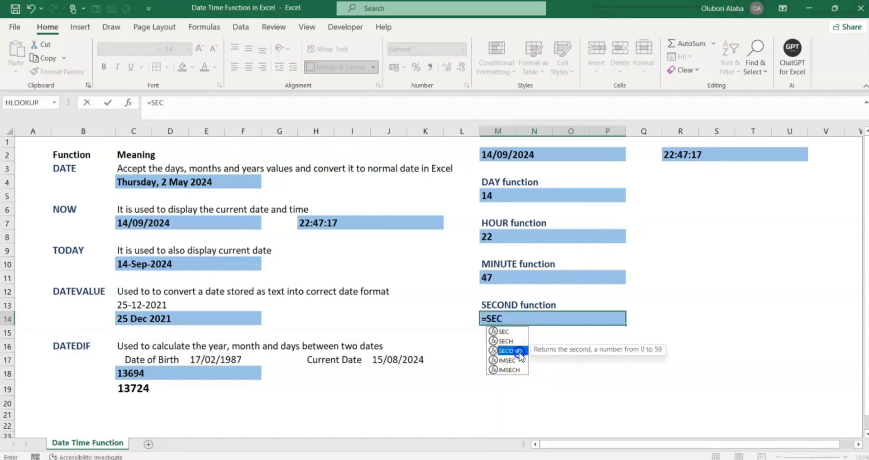
pyautogui.doubleClick(519, 352)
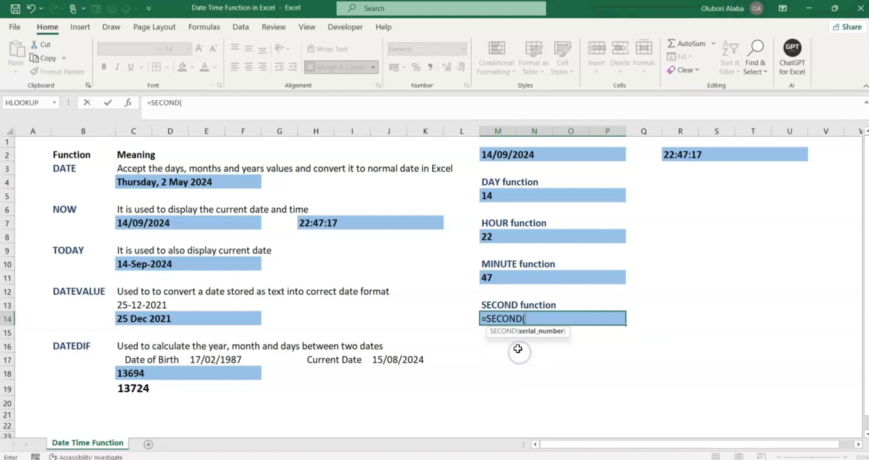
pyautogui.click(677, 157)
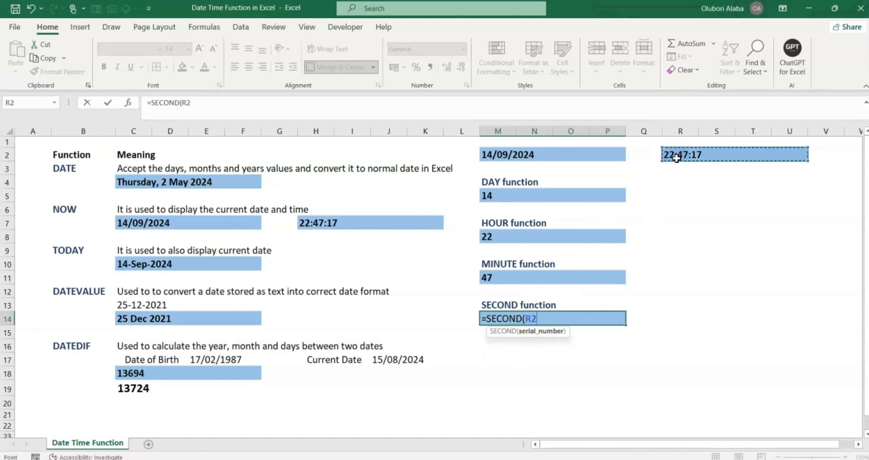
pyautogui.press('Return')
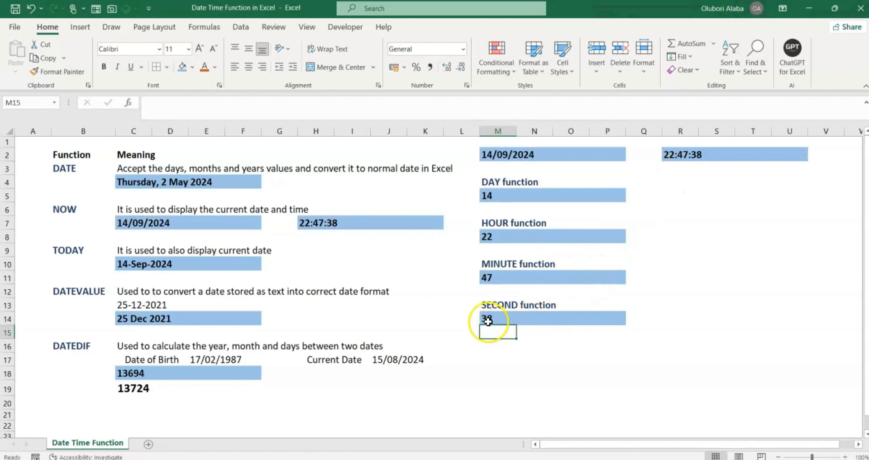